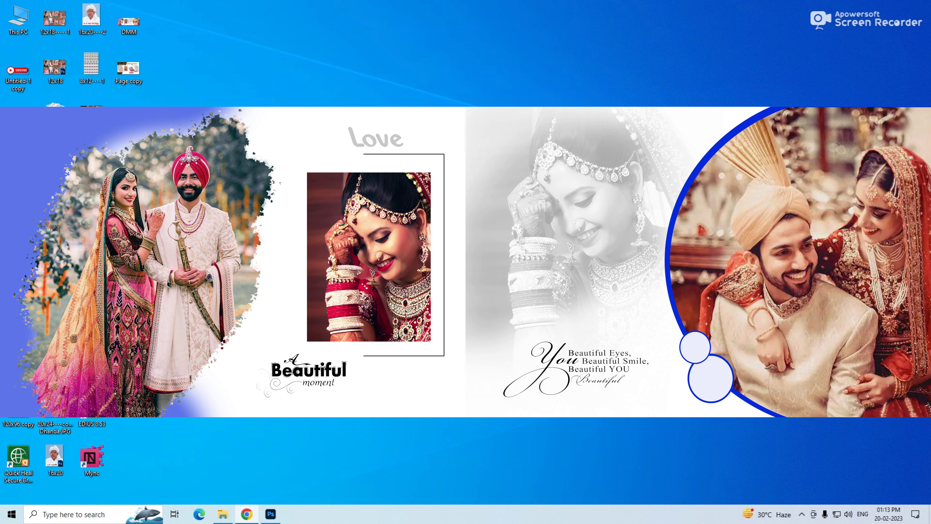
Switch to Photoshop and create a new 36 x 12 inch RGB document at 200 pixels/inch with a white background
left_click(271, 514)
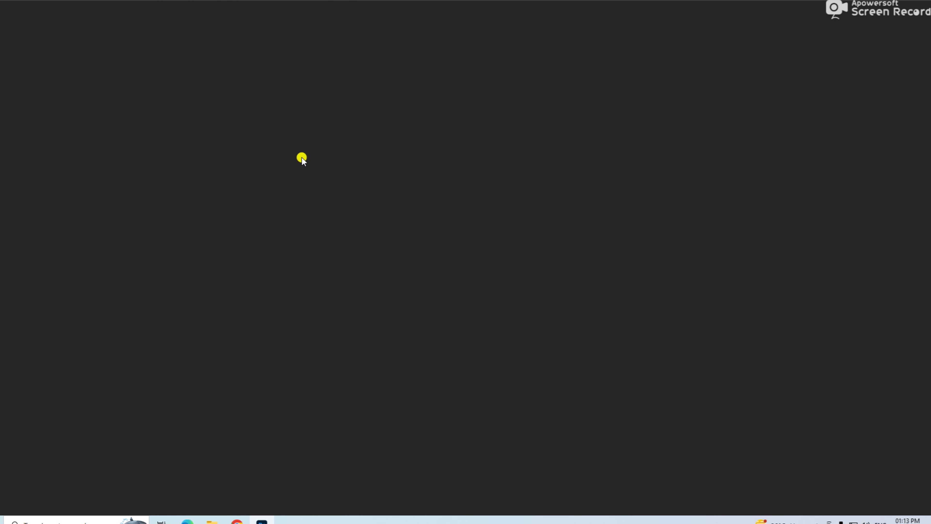
key("ctrl+n")
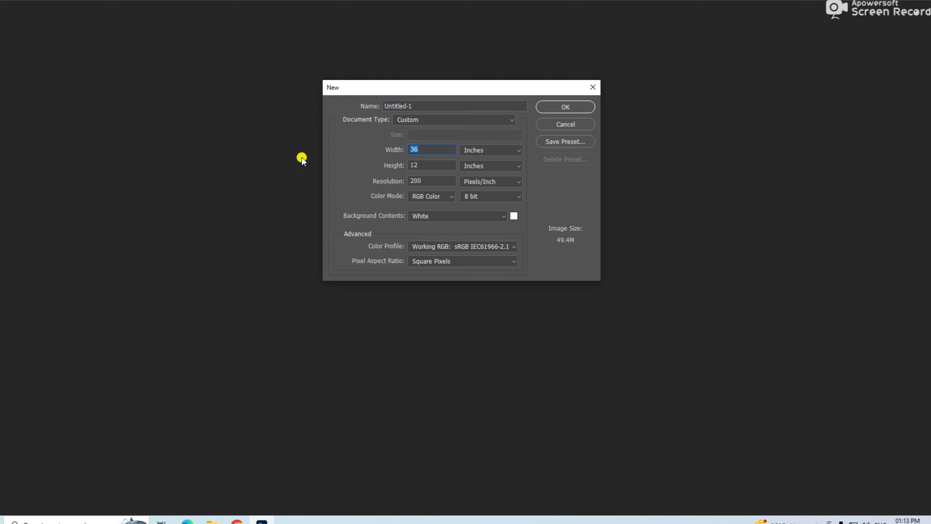
key("Return")
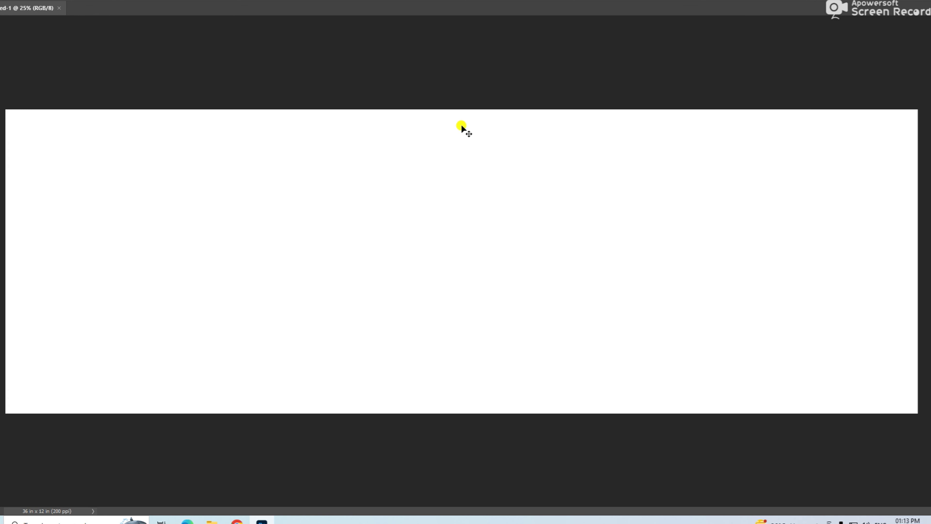
Add a vertical guide at 18 inches, in the middle of the blank sheet
key("alt+v")
type("e18")
key("Return")
key("c")
key("v")
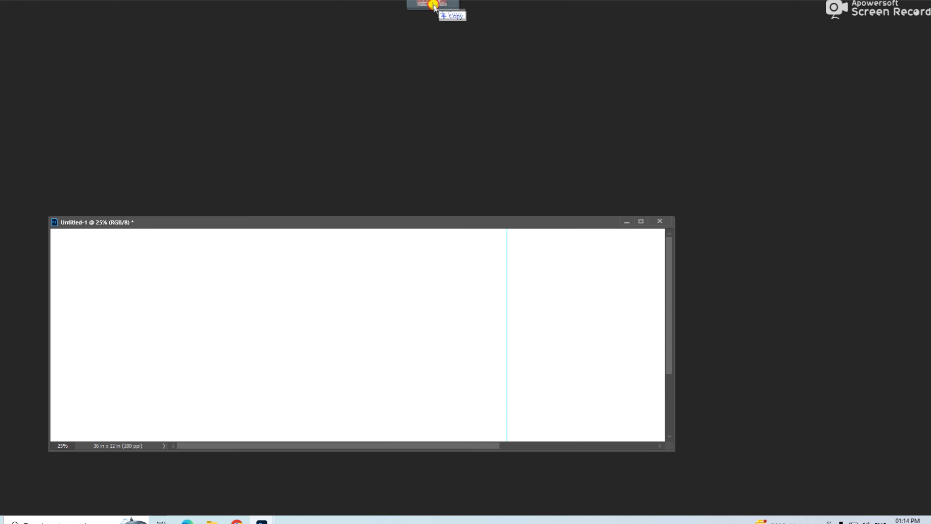
Open the full-length bride and groom photo and enlarge it in its own document window
left_click_drag(433, 4, 432, 2)
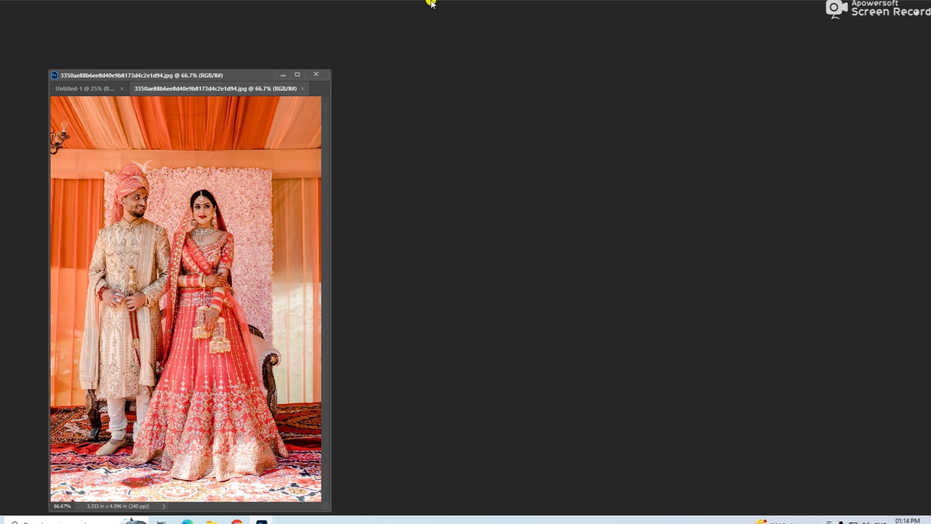
double_click(219, 77)
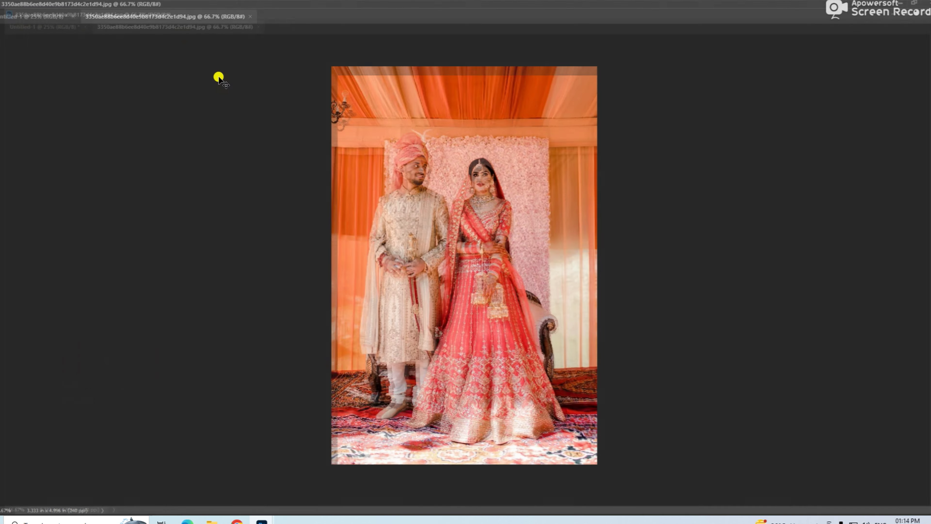
left_click_drag(212, 9, 358, 51)
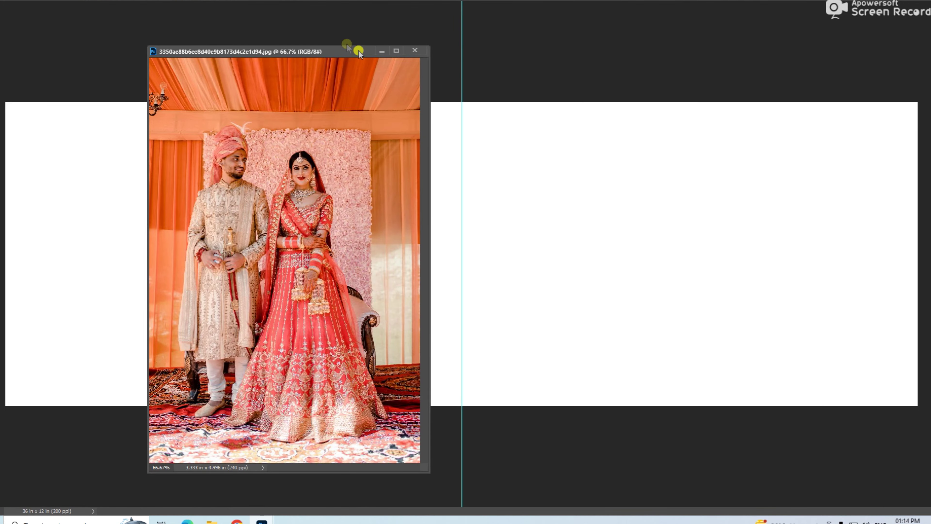
double_click(338, 51)
scroll(617, 210, "down", 5)
scroll(544, 221, "up", 12)
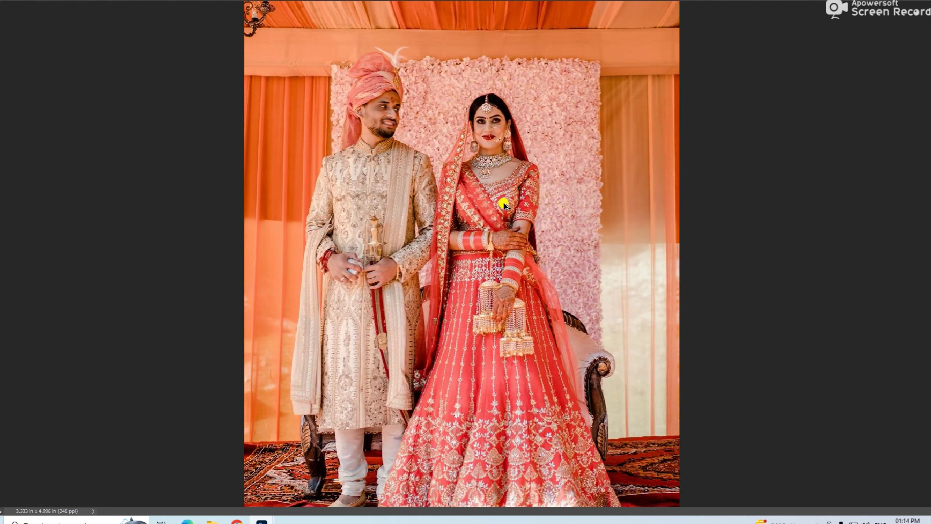
scroll(495, 198, "down", 1)
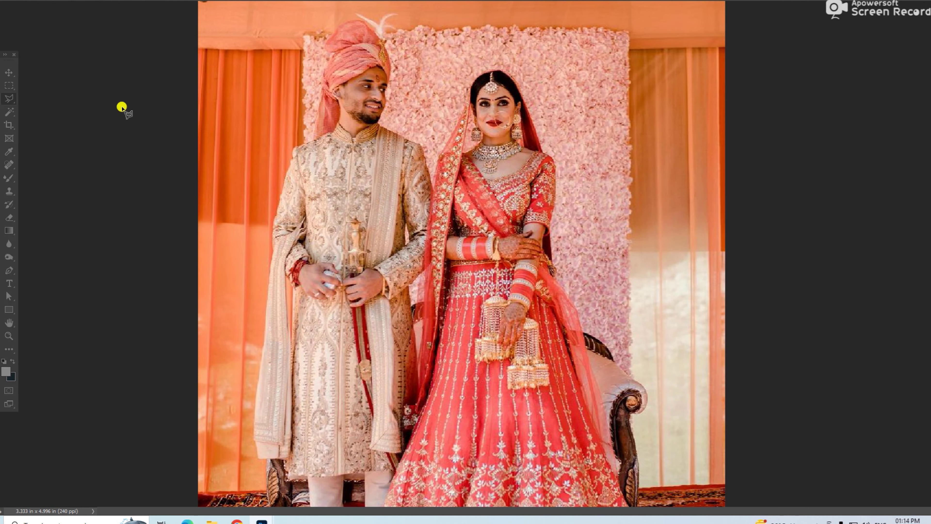
Trace the outline of the bride and groom with the Polygonal Lasso to select both figures
left_click(5, 102)
left_click_drag(204, 74, 704, 141)
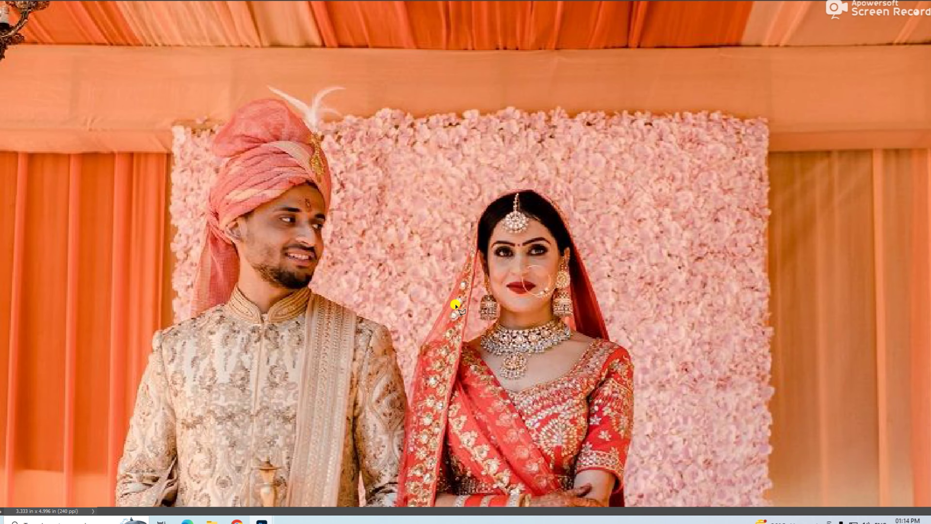
left_click(419, 349)
left_click(442, 313)
left_click(472, 249)
left_click(475, 223)
left_click(487, 205)
left_click(507, 191)
left_click(533, 190)
left_click(556, 205)
left_click(453, 189)
left_click(454, 189)
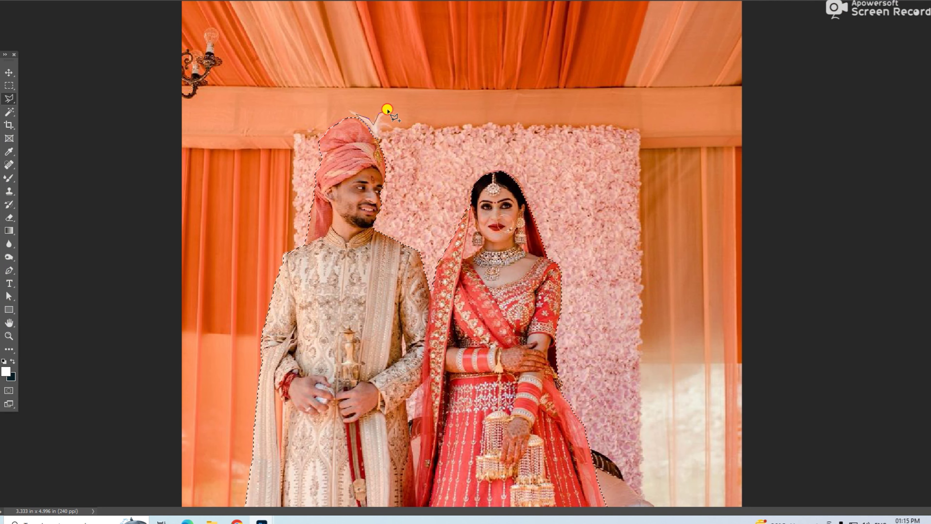
Exclude the background gap between the groom's arm and the bride's veil from the selection
scroll(318, 238, "down", 8)
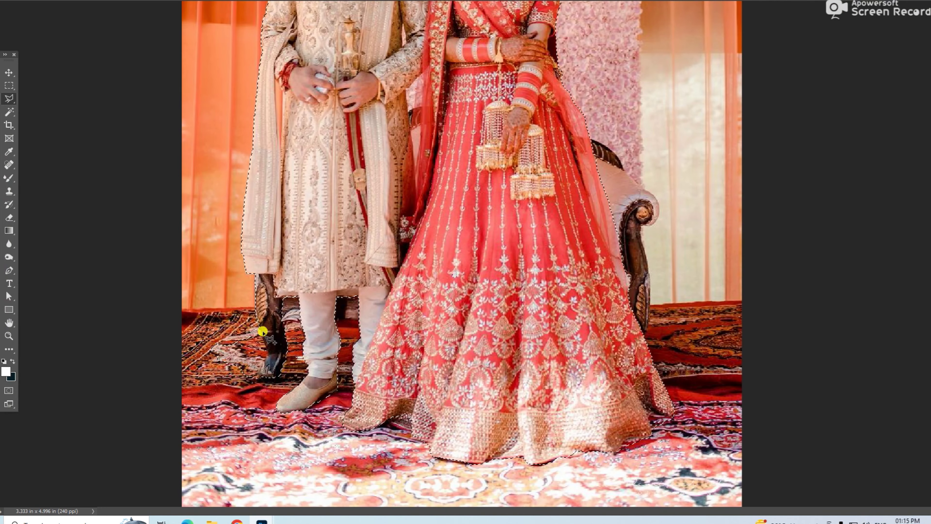
scroll(303, 217, "up", 3)
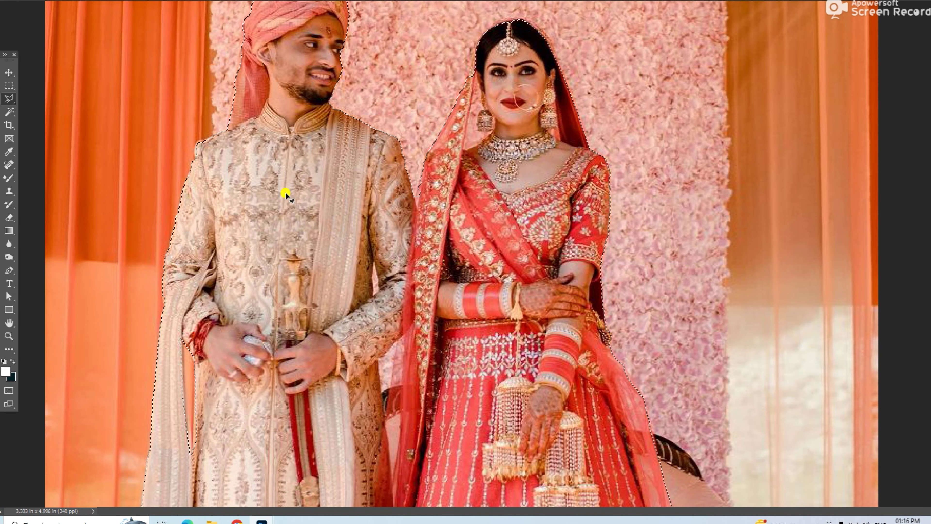
left_click(374, 261)
left_click(374, 261)
left_click(397, 338)
left_click(384, 416)
Refine the selection edge along the bride's veil, shoulder and arm
left_click(612, 355)
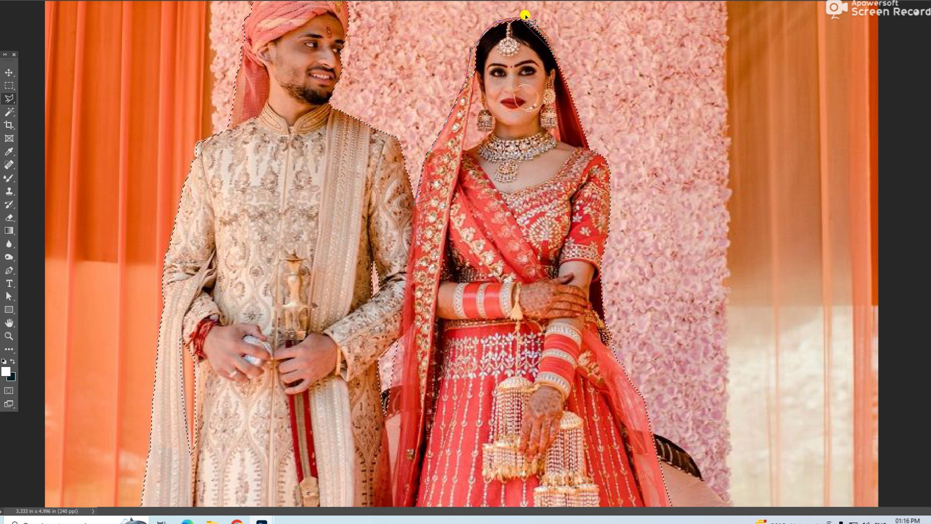
left_click(551, 41)
left_click(559, 69)
left_click(569, 143)
double_click(545, 141)
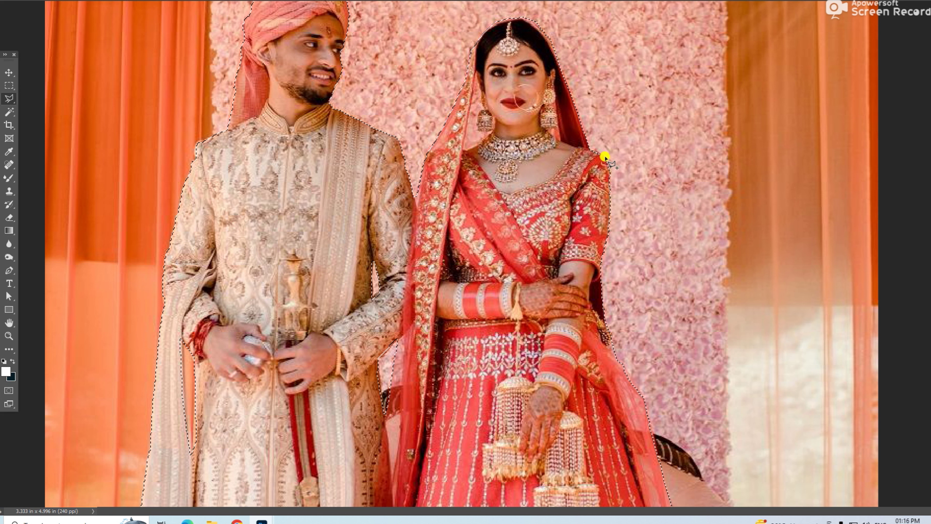
left_click(609, 183)
left_click(571, 244)
Exclude the background gap between the groom's sleeve and hanging shawl from the selection
left_click(182, 385)
left_click_drag(174, 442, 169, 368)
scroll(299, 117, "up", 2)
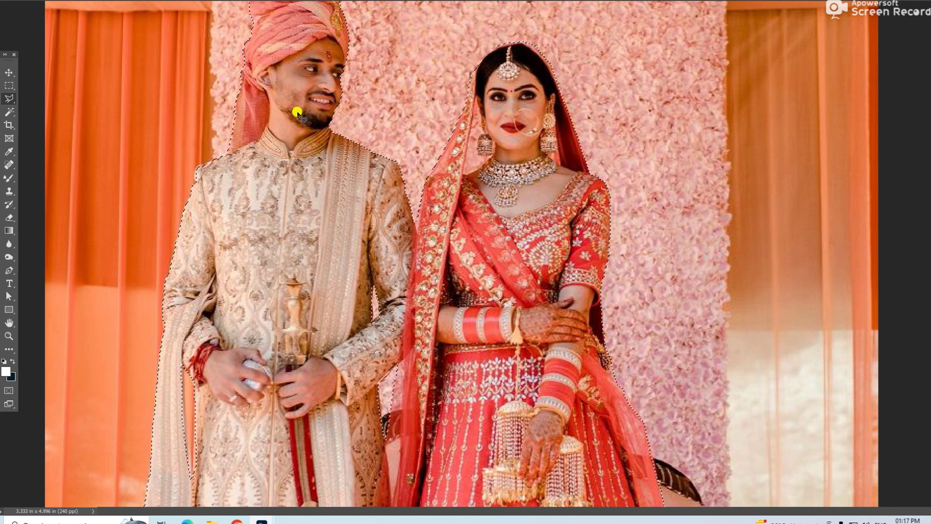
left_click(247, 168)
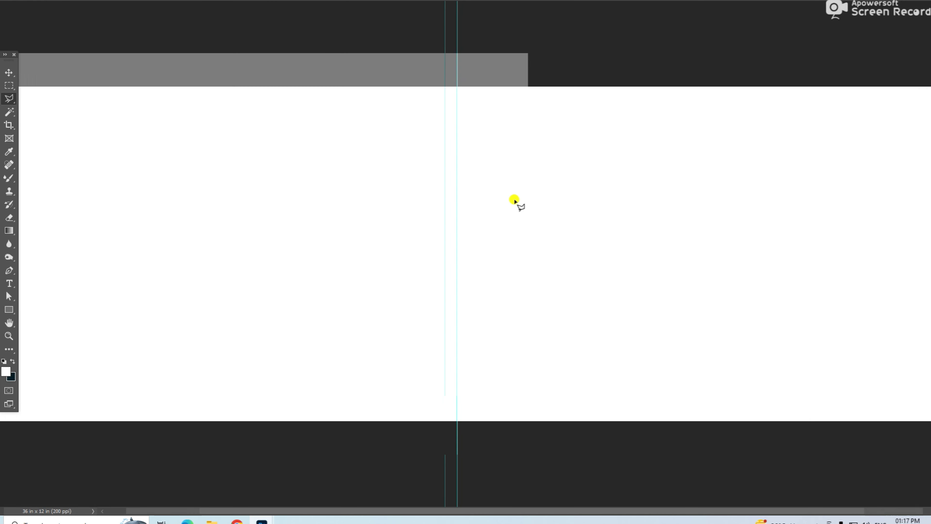
Paste the cut-out couple into the blank 36 x 12 inch sheet
key("ctrl+v")
scroll(640, 264, "up", 4)
scroll(638, 267, "down", 5)
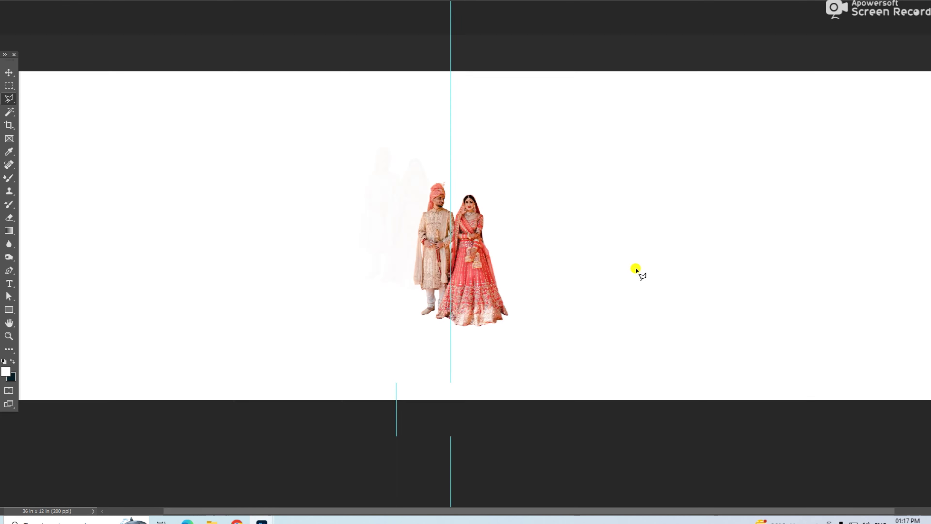
key("v")
key("alt+l")
key("m")
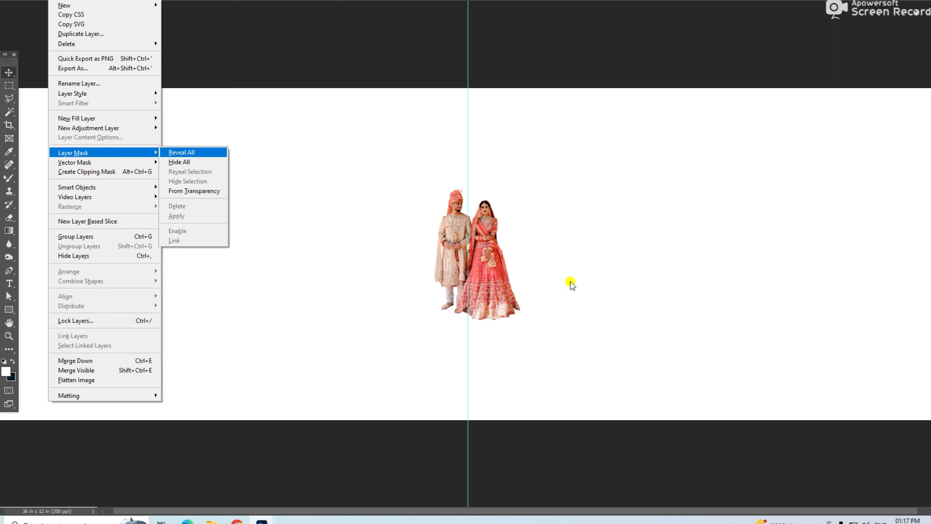
key("Return")
key("alt+l")
key("t")
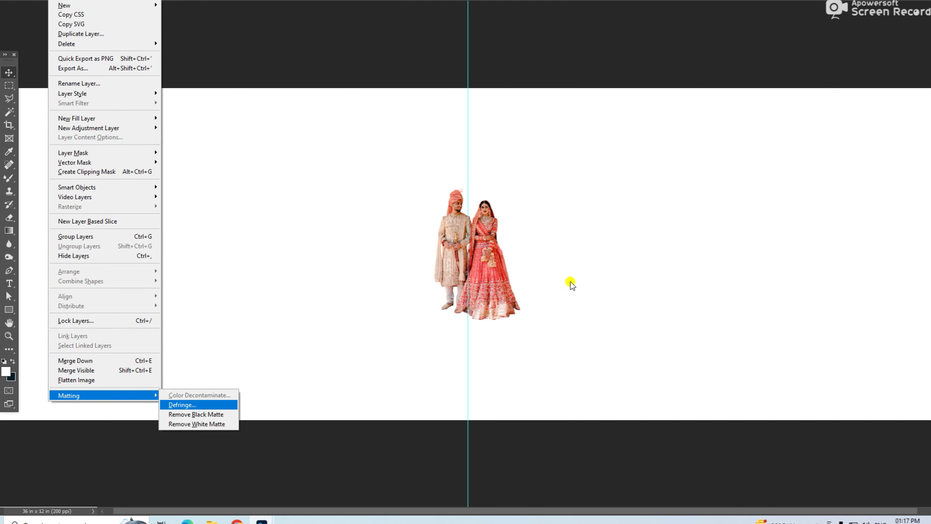
key("Escape")
key("Escape")
Place the couple at the outer edge of the right-hand page and enlarge them to nearly the full page height
key("alt+e")
key("s")
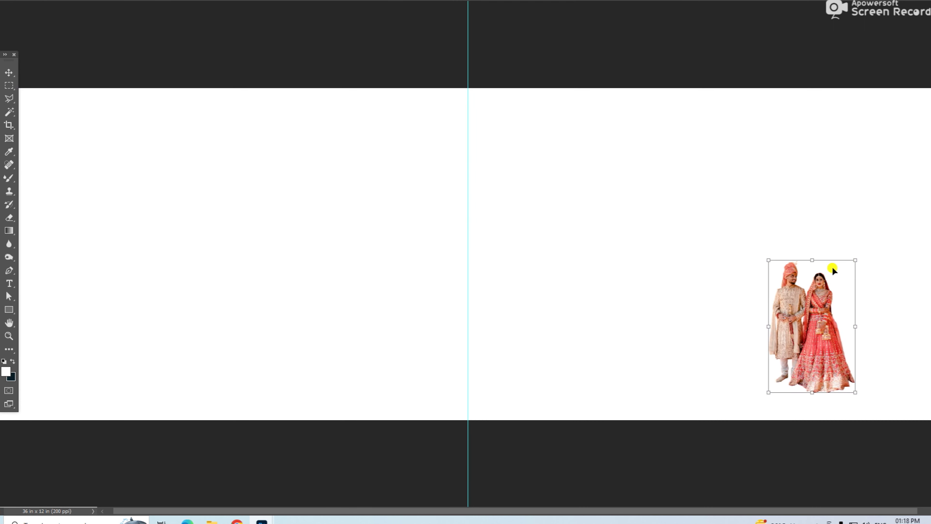
mouse_move(831, 266)
left_mouse_down()
mouse_move(900, 100)
mouse_move(842, 254)
mouse_move(848, 312)
left_mouse_up()
key("Return")
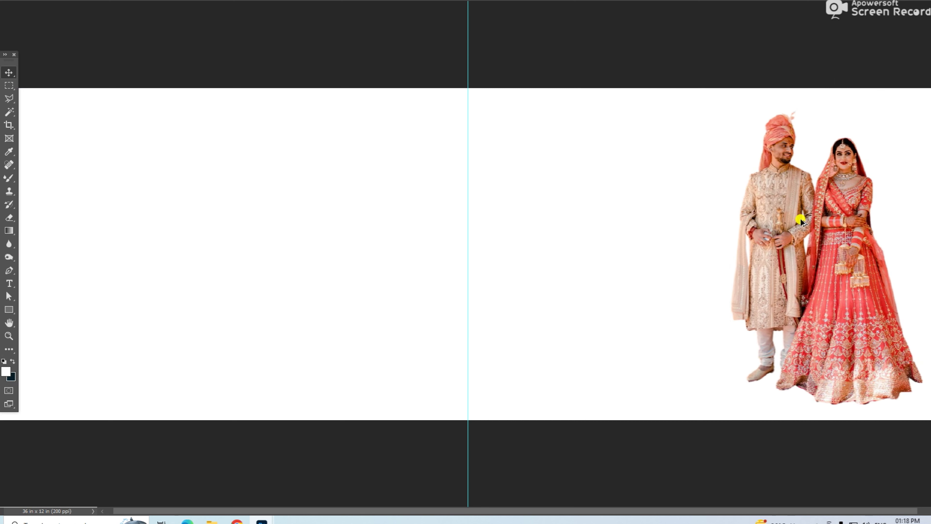
Brighten the couple with an RGB Curves adjustment, raising input 125 to output 134
key("ctrl+m")
left_click_drag(626, 214, 620, 209)
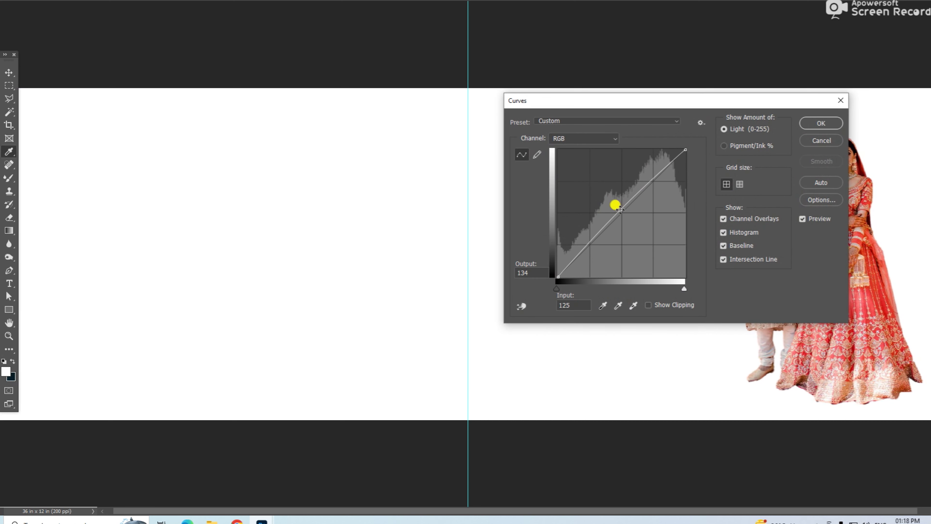
key("Return")
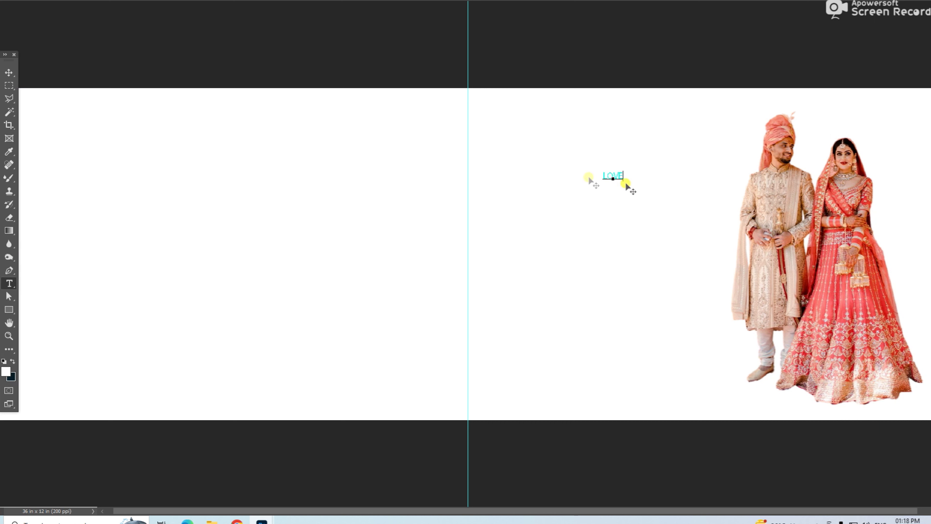
Break the text LOVE beside the couple into one letter per line
left_click(620, 177)
key("Return")
left_click(616, 177)
key("Return")
left_click(611, 176)
key("Return")
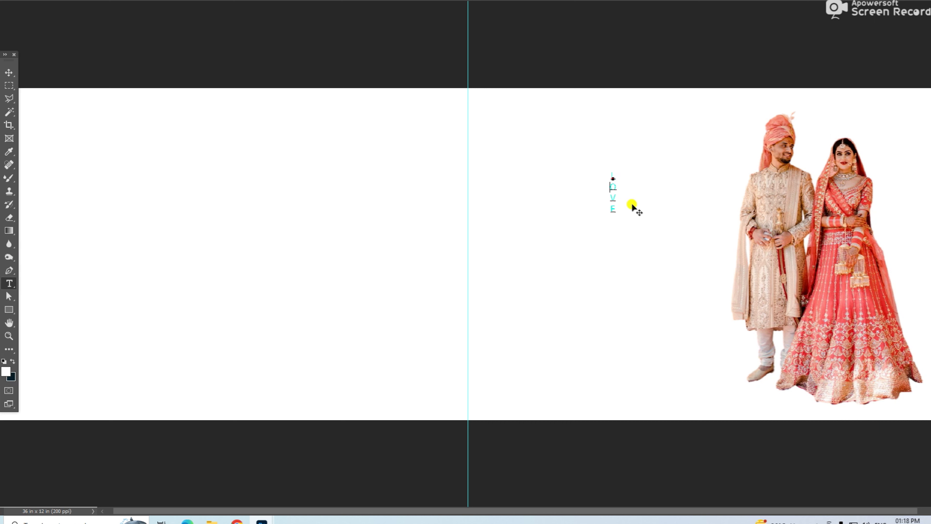
Enlarge the stacked LOVE text and place it next to the groom
left_click_drag(617, 171, 634, 133)
left_click_drag(623, 215, 691, 318)
left_click_drag(639, 231, 650, 222)
Apply faux bold to all the letters of the stacked LOVE text
key("ctrl+a")
key("ctrl+t")
left_click(701, 151)
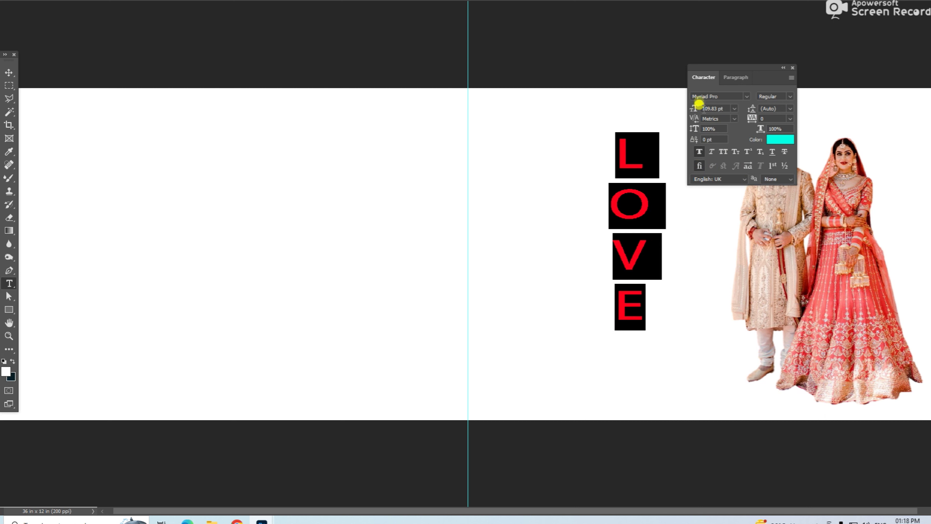
left_click(792, 67)
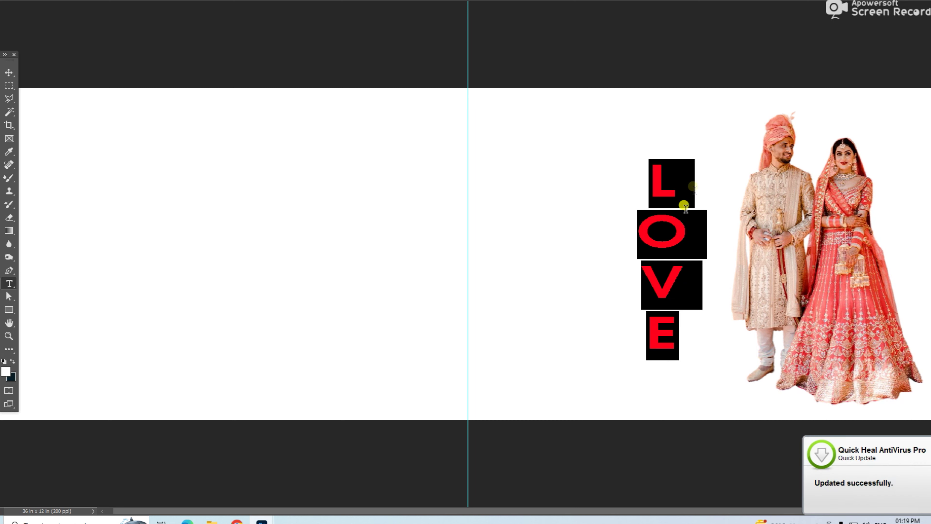
key("ctrl+Return")
Stretch the LOVE text to nearly the full page height and align it just beside the groom
key("ctrl+t")
left_click_drag(658, 159, 658, 123)
left_click_drag(688, 359, 694, 385)
left_click_drag(692, 155, 703, 150)
left_click_drag(703, 117, 699, 133)
left_click_drag(700, 183, 677, 202)
left_click_drag(701, 139, 705, 118)
left_click_drag(690, 188, 713, 217)
left_click_drag(736, 125, 741, 102)
key("Return")
key("v")
scroll(762, 238, "down", 1)
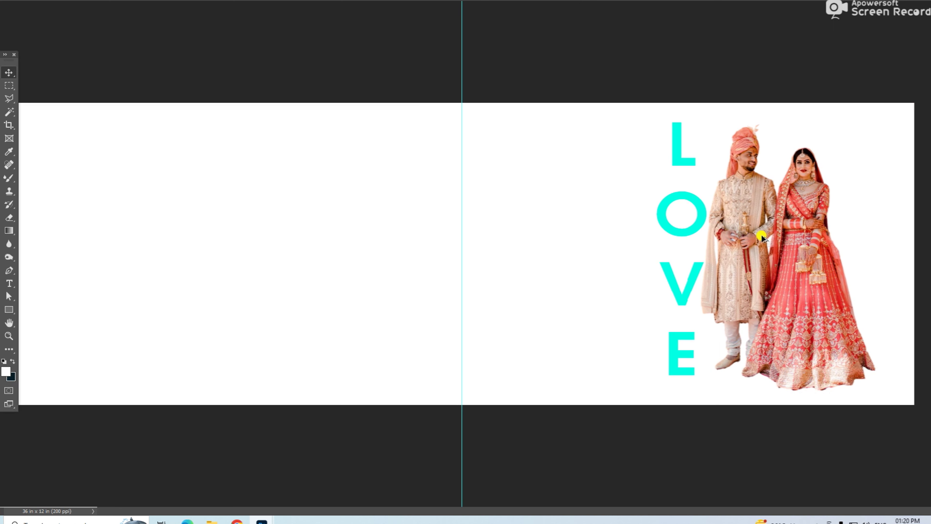
Open the mountain lake wallpaper, copy it into the album sheet and close the wallpaper file
left_click_drag(780, 154, 514, 0)
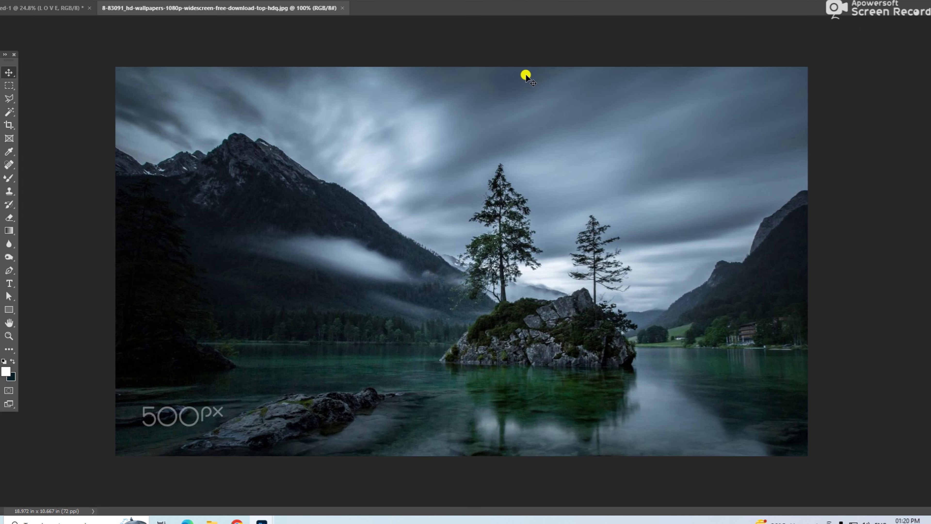
key("ctrl+w")
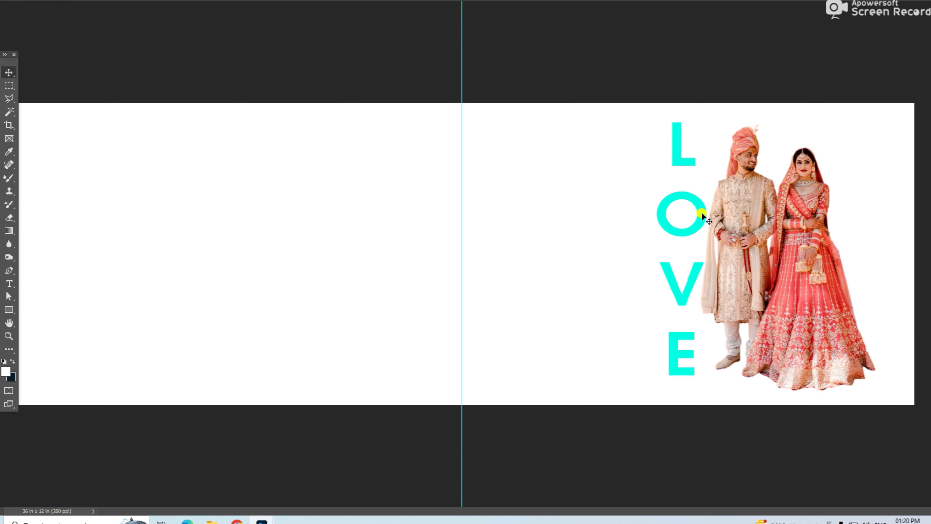
key("ctrl+v")
Rotate the lake picture 90 degrees clockwise and place it over the LOVE text
key("ctrl+t")
left_click_drag(566, 193, 566, 233)
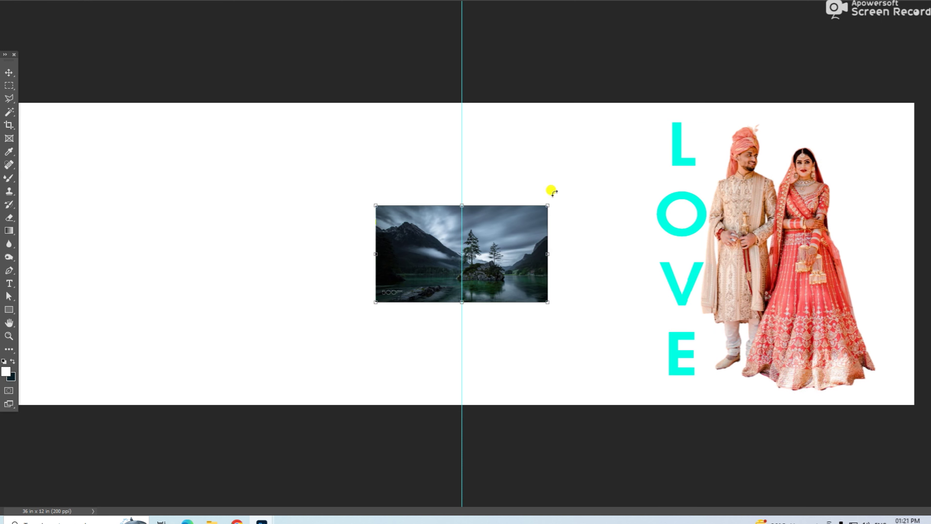
left_click_drag(547, 189, 646, 196)
key("Return")
left_click_drag(557, 162, 678, 262)
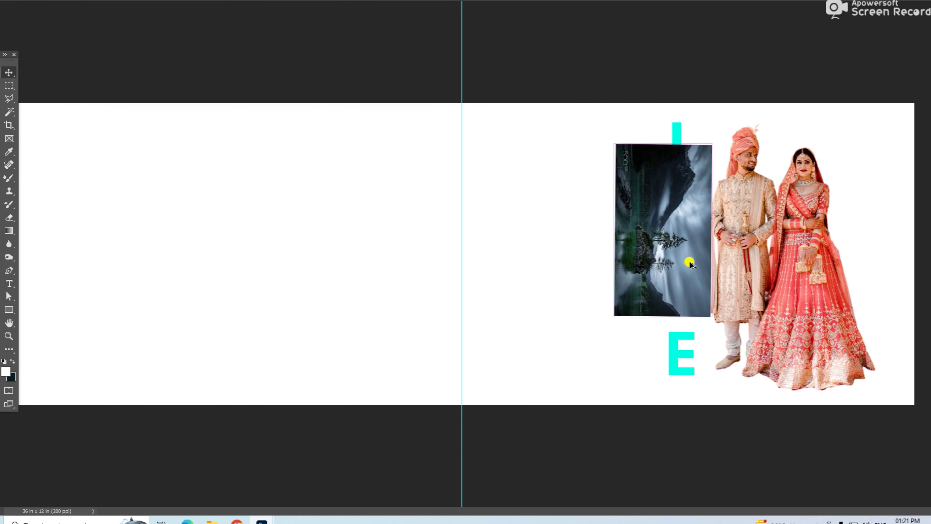
Clip the lake picture to the LOVE text and enlarge it so it fills the letters
key("ctrl+alt+g")
left_click_drag(710, 143, 760, 56)
left_click_drag(679, 202, 661, 294)
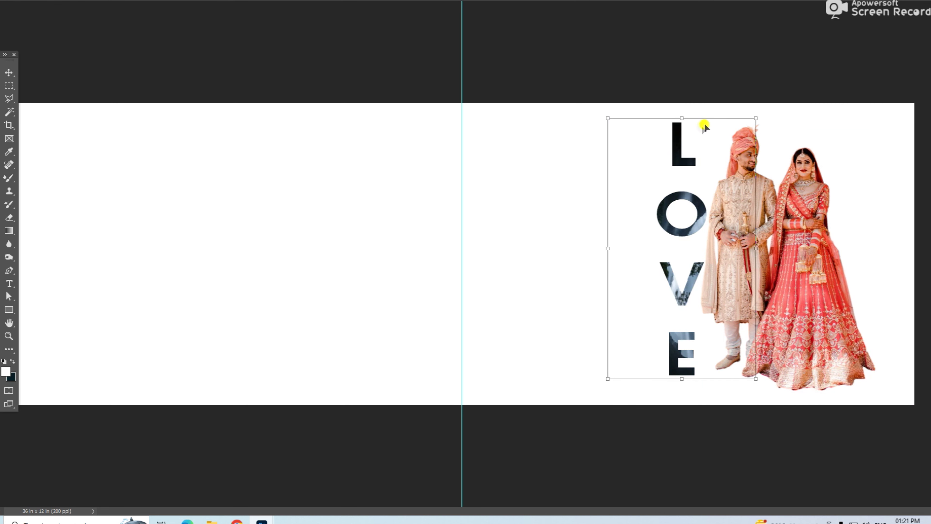
left_click_drag(750, 114, 791, 55)
left_click_drag(707, 205, 683, 210)
key("Return")
key("c")
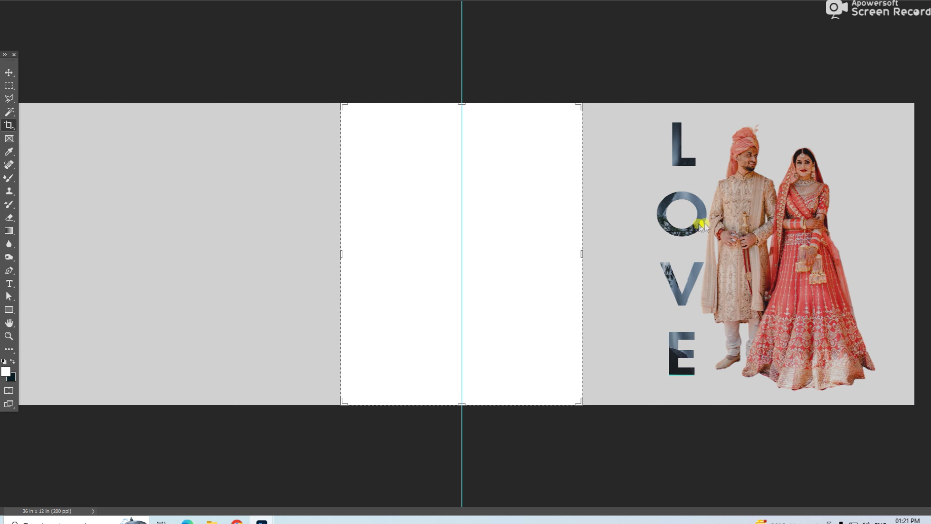
key("Escape")
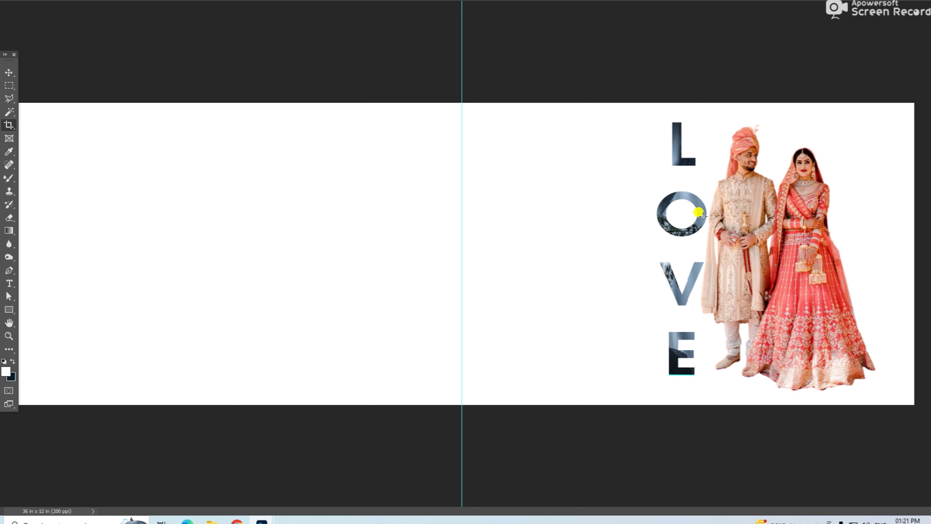
Scale the LOVE text down slightly in proportion so it sits clear beside the groom
key("v")
right_click(694, 208)
left_click(712, 224)
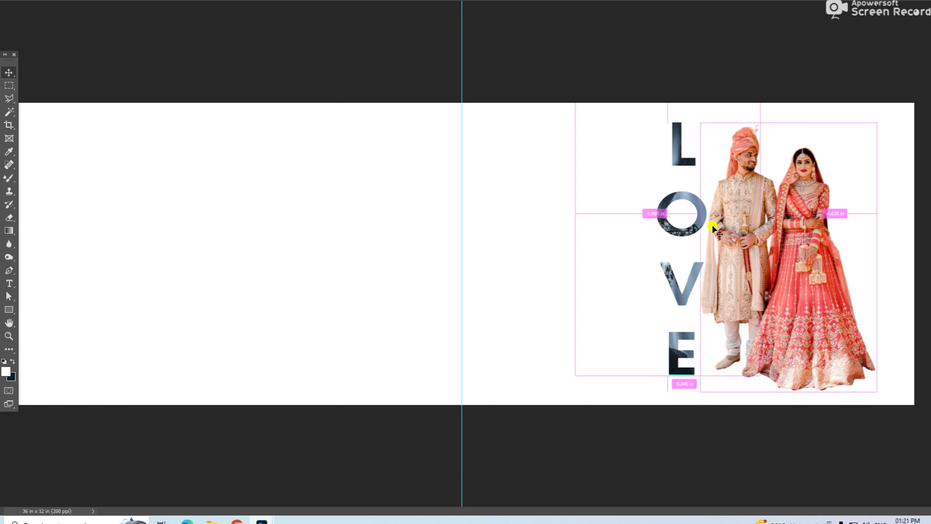
key("ctrl+t")
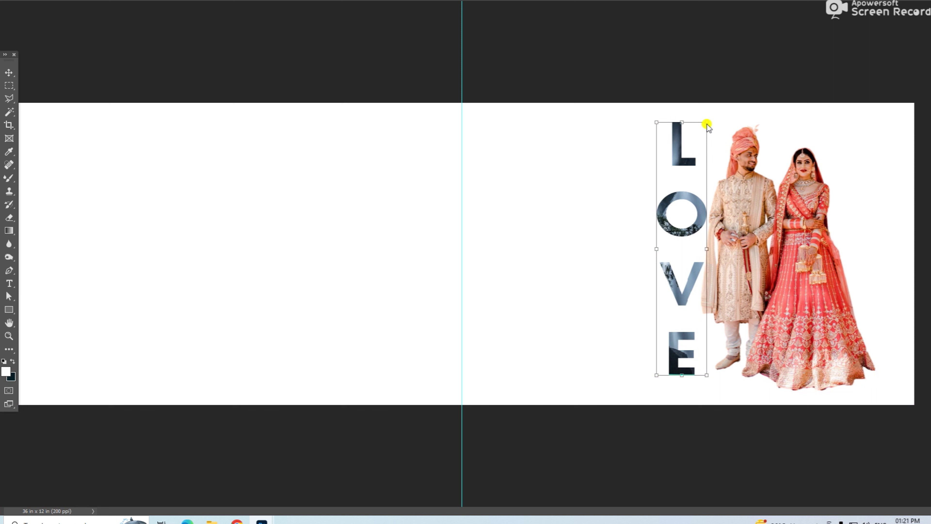
left_click_drag(705, 123, 688, 137)
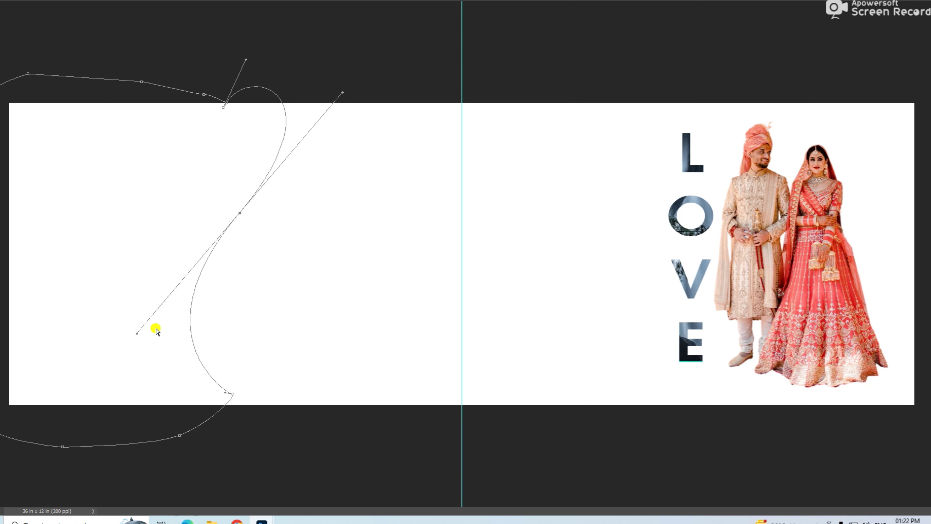
Copy the Background area inside the S-curved path to a new layer and darken it to grey with Hue/Saturation
key("ctrl+Return")
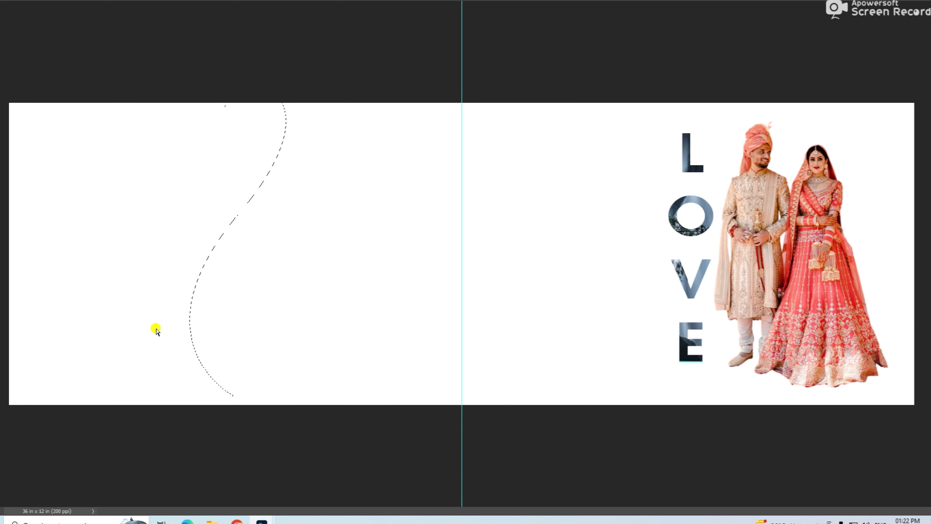
key("v")
right_click(292, 255)
left_click(312, 257)
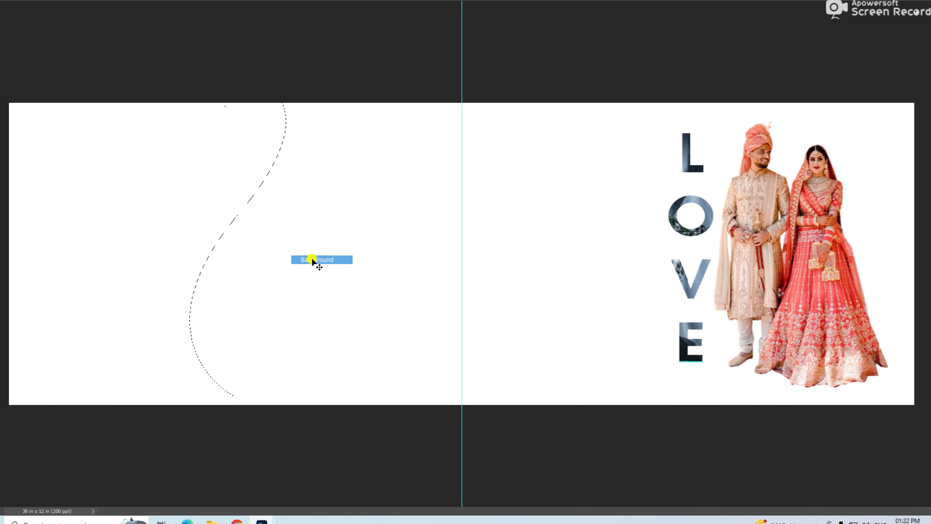
key("ctrl+d")
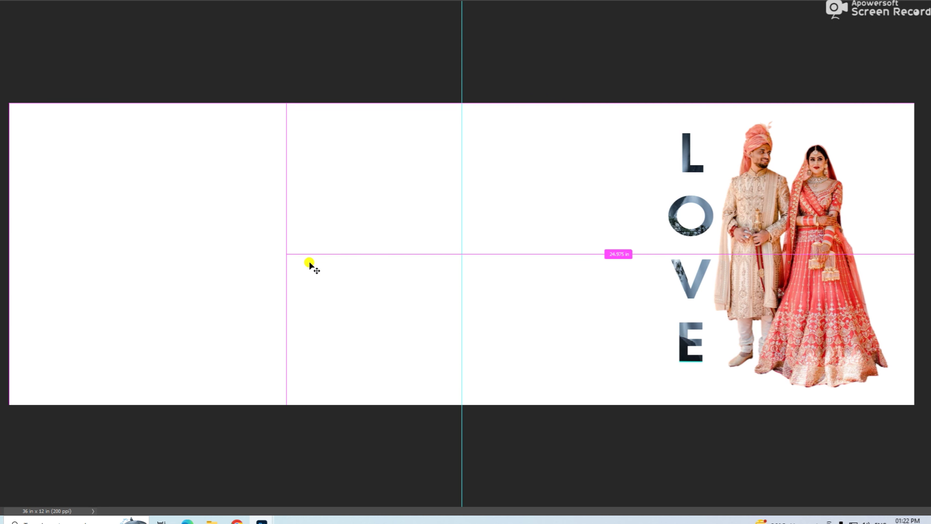
key("ctrl+u")
left_click(693, 272)
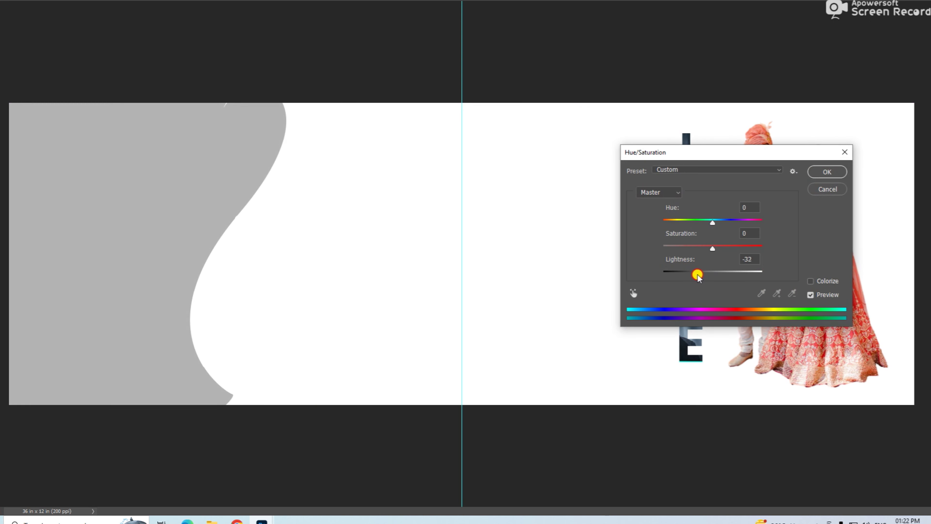
key("Return")
Stretch the grey curved shape slightly beyond the page's lower edge and fit it to the left page
key("ctrl+t")
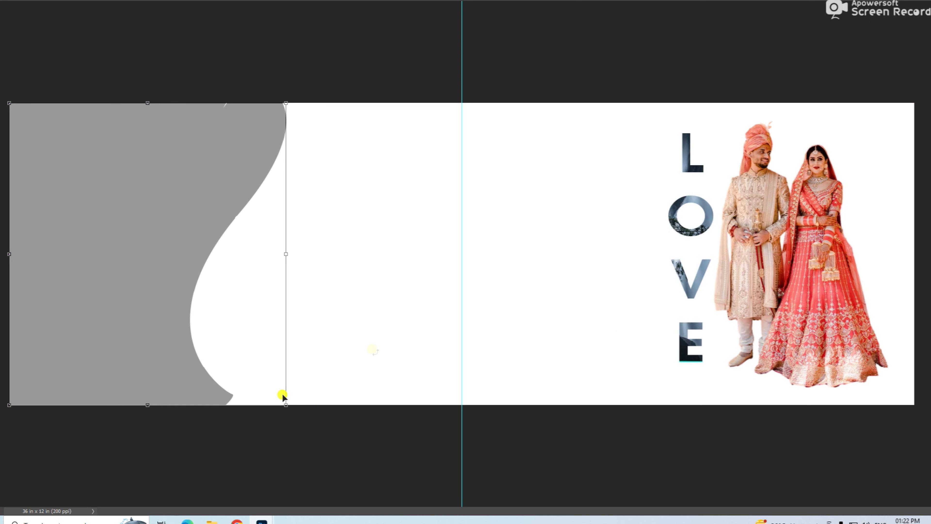
left_click_drag(196, 405, 201, 418)
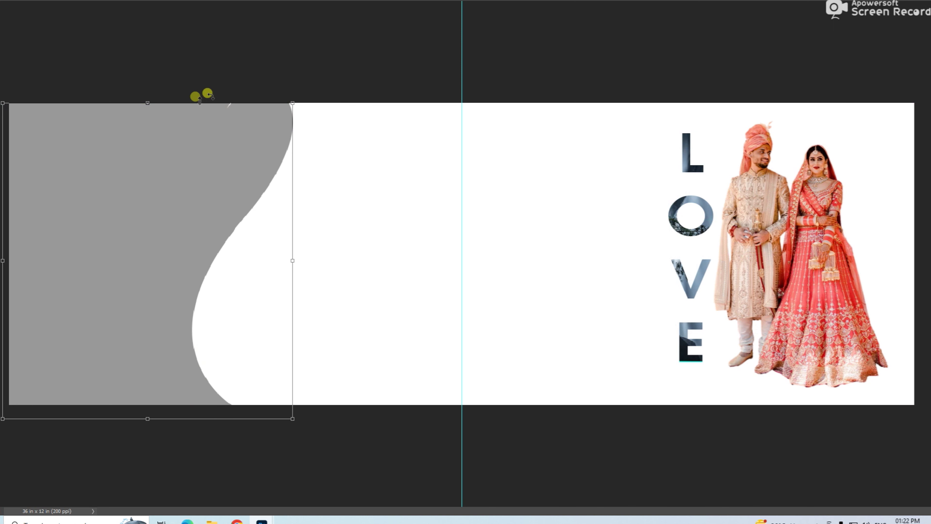
left_click_drag(147, 105, 136, 102)
key("Return")
Duplicate the grey curved shape and nudge the lower copy slightly right and down
right_click(300, 139)
right_click(220, 144)
left_click(235, 149)
key("ctrl+a")
key("ctrl+d")
right_click(235, 150)
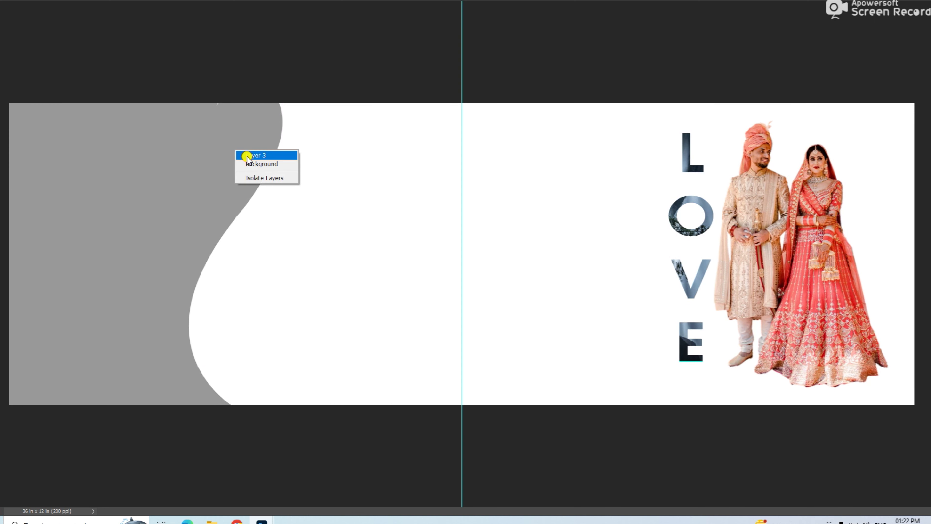
left_click(256, 156)
key("shift+Right")
key("shift+Down")
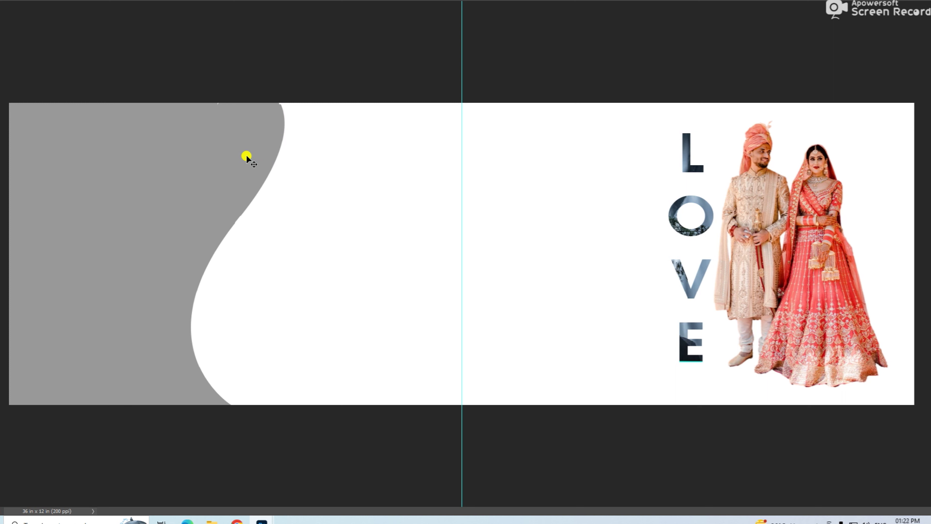
Darken the lower curved copy and enlarge it so it forms a dark grey border along the curve
key("ctrl+u")
left_click_drag(690, 271, 687, 277)
key("Escape")
key("ctrl+t")
left_click_drag(280, 101, 291, 94)
key("Return")
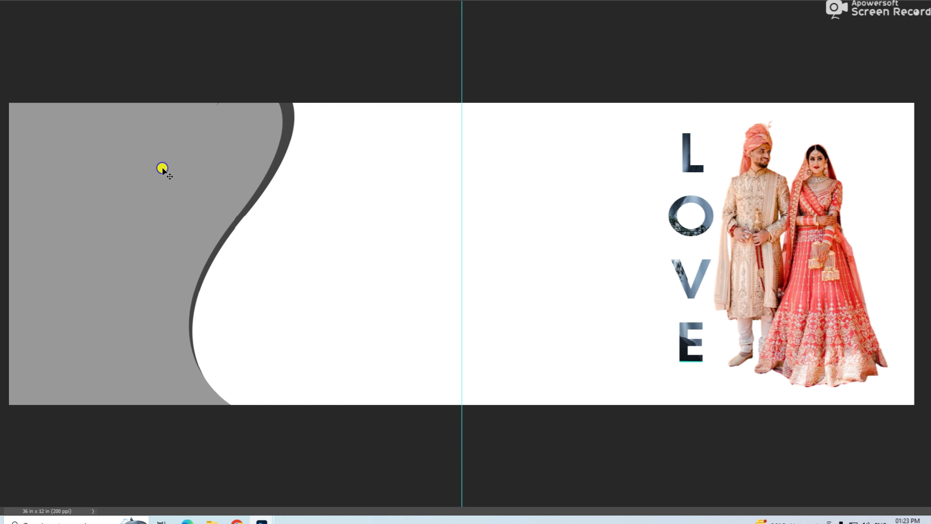
Place the embracing couple's photo clipped inside the grey curved shape, enlarged to fill it and tilted slightly clockwise
left_click_drag(163, 169, 194, 190)
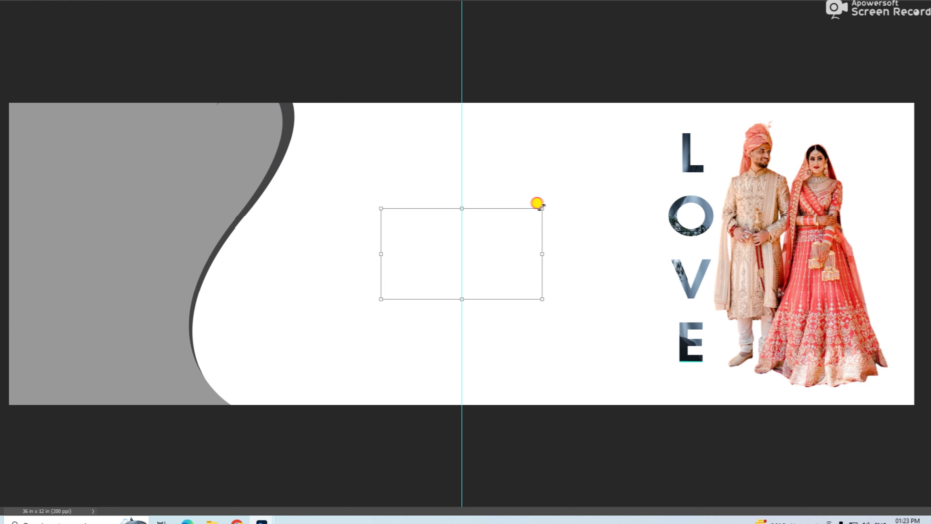
left_click_drag(539, 205, 769, 58)
left_click_drag(657, 233, 480, 201)
left_click_drag(592, 27, 650, 3)
left_click_drag(410, 211, 392, 219)
left_click_drag(697, 110, 706, 155)
left_click_drag(280, 233, 289, 248)
key("Return")
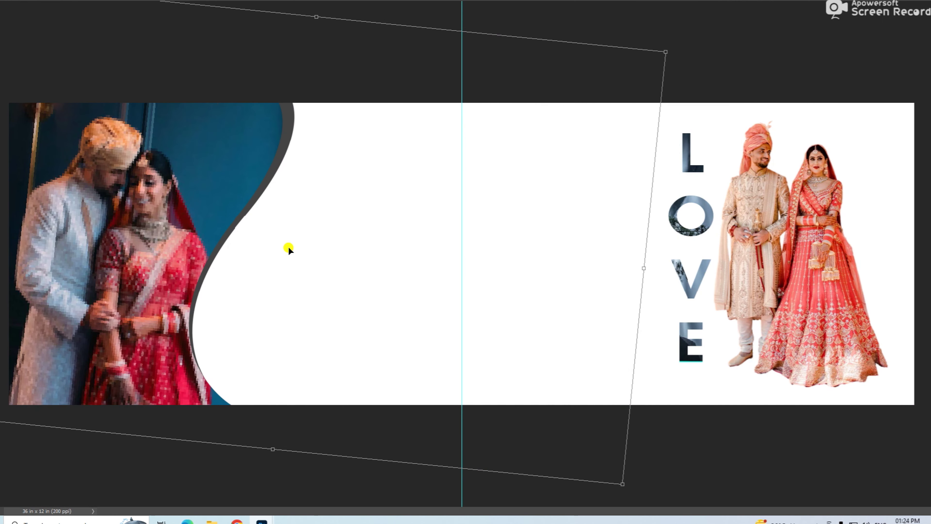
key("Return")
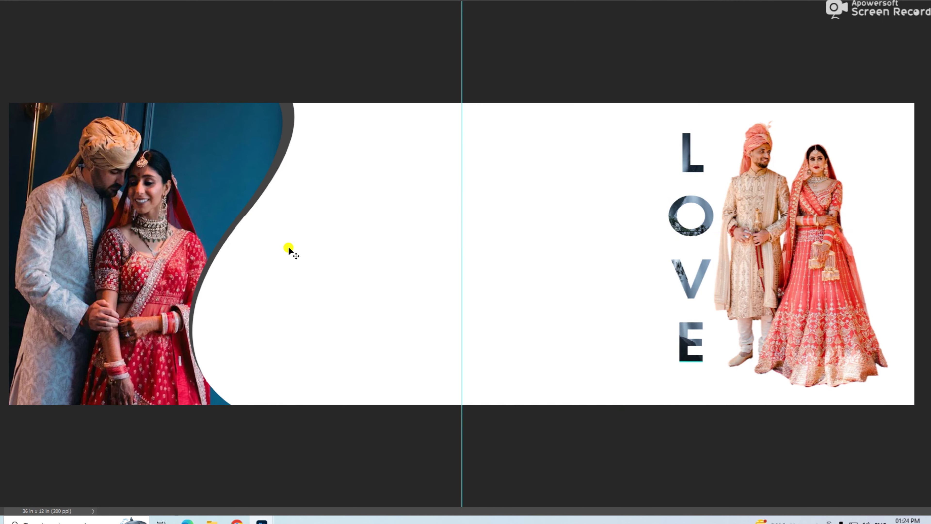
Desaturate the photo in the curved shape and give it a warm sepia tone
key("ctrl+shift+u")
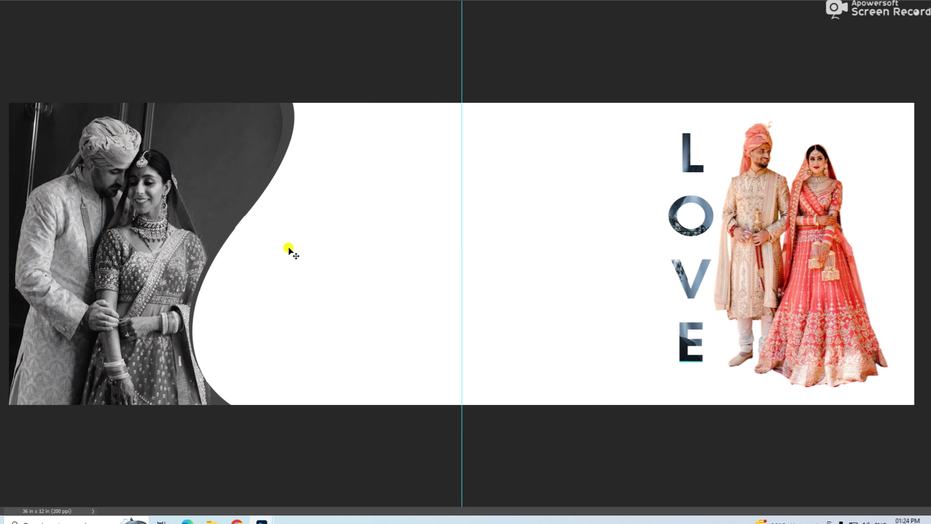
key("ctrl+m")
key("Escape")
key("ctrl+m")
left_click(164, 222)
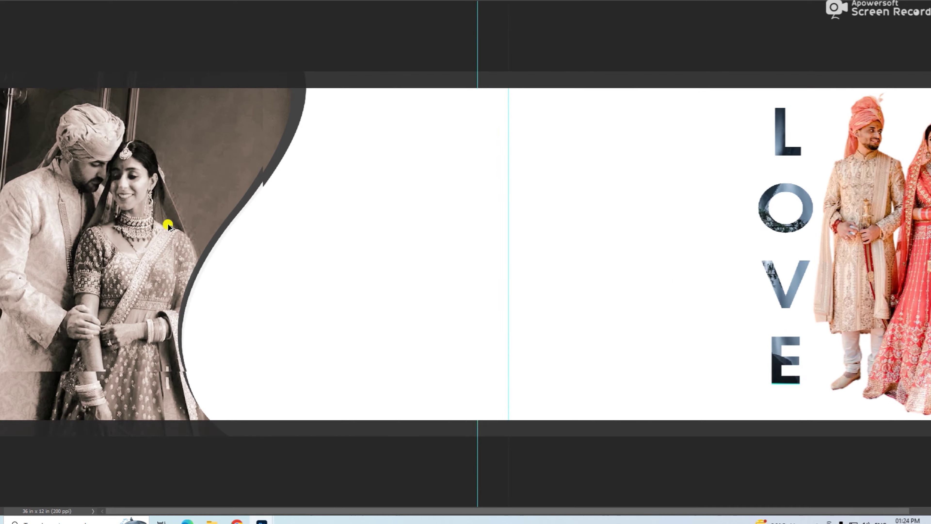
key("ctrl+minus")
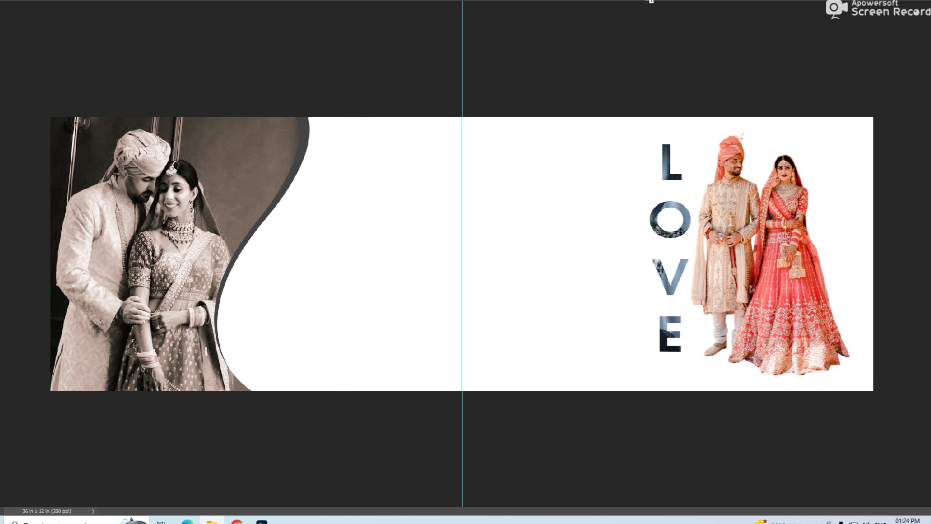
Add the dancing couple's beach photo as a faded middle backdrop and fill the area behind LOVE and the cut-out couple with pale pinkish grey
left_click_drag(650, 1, 440, 267)
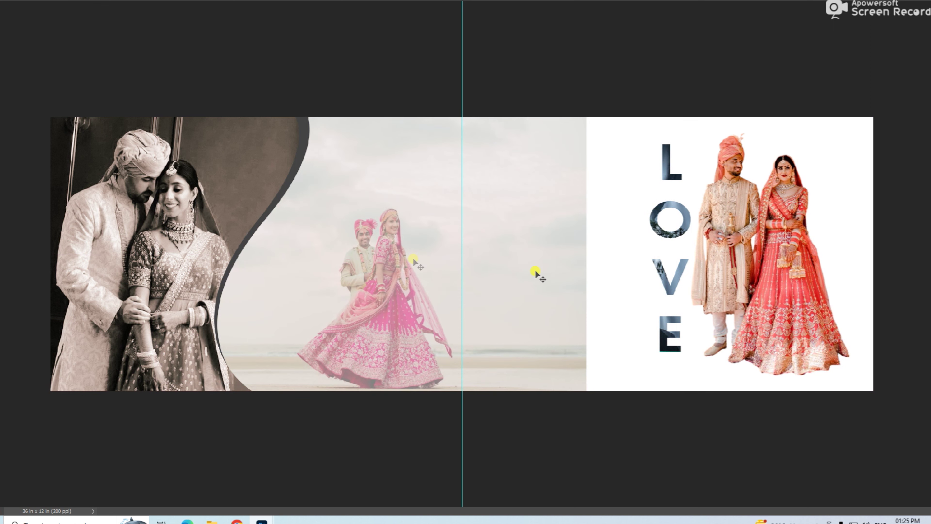
key("m")
left_click_drag(510, 101, 904, 405)
right_click(623, 171, "ctrl")
left_click(625, 168)
key("v")
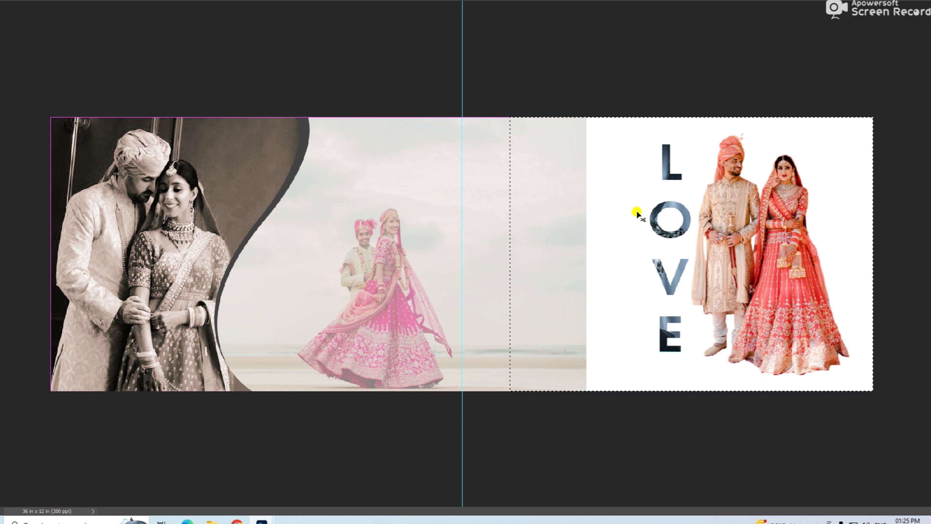
right_click(500, 198)
left_click(517, 214)
key("ctrl+BackSpace")
Erase the beach photo's right edge with a soft eraser to blend it into the pale background
right_click(474, 188)
left_click(490, 196)
key("e")
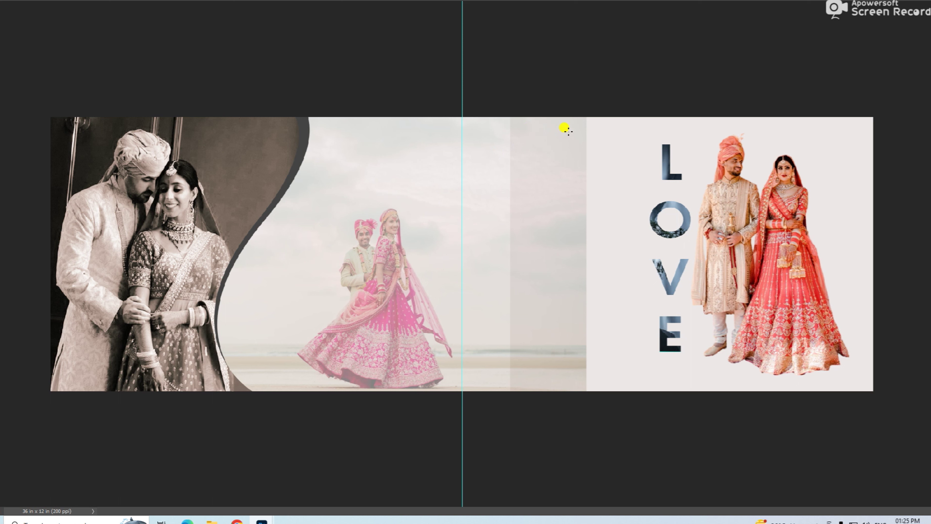
key("[")
key("[")
mouse_move(568, 120)
left_mouse_down()
mouse_move(557, 228)
mouse_move(585, 119)
mouse_move(557, 106)
mouse_move(555, 88)
mouse_move(561, 380)
mouse_move(571, 442)
left_mouse_up()
key("v")
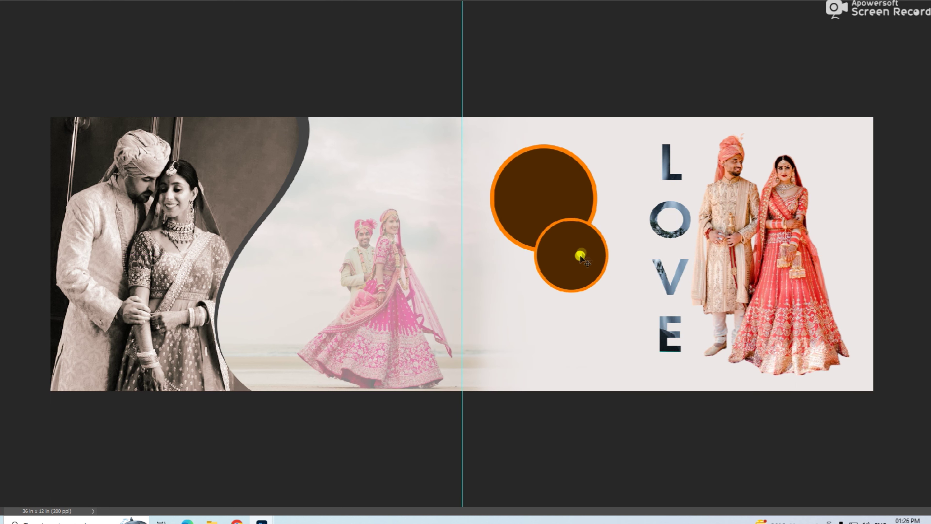
Add a third, smaller copy of the orange-outlined circle below the others and shift all three toward the centre guide
left_click_drag(575, 254, 580, 295)
left_click_drag(565, 334, 557, 308)
key("Return")
left_click_drag(564, 184, 538, 202)
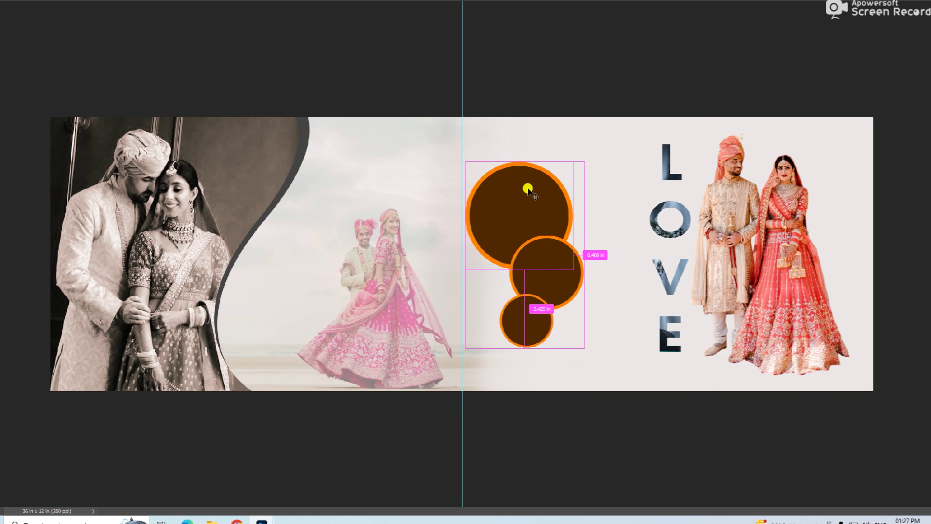
Place the smiling couple's close-up photo inside the largest orange-outlined circle
right_click(525, 199)
left_click(530, 203)
left_click(527, 201)
key("Return")
right_click(525, 197)
left_click(542, 212)
left_click(534, 211)
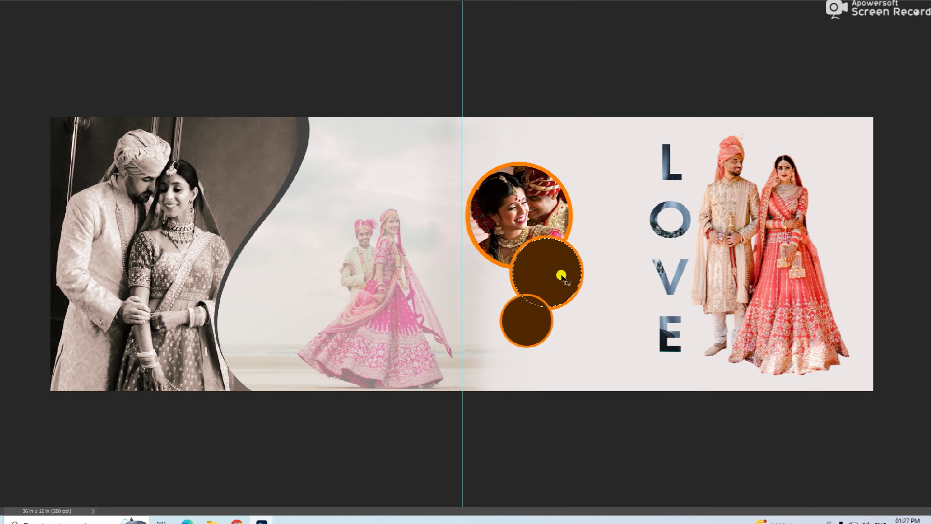
Place a couple photo in the smallest circle and scale it down to fit
right_click(529, 318)
left_click(537, 323)
left_click_drag(595, 289, 557, 337)
key("Return")
Convert the smallest circle's photo to black and white and adjust its tones with Curves
key("alt+i")
key("j")
key("m")
left_click_drag(462, 55, 749, 47)
key("Return")
key("ctrl+shift+u")
key("ctrl+m")
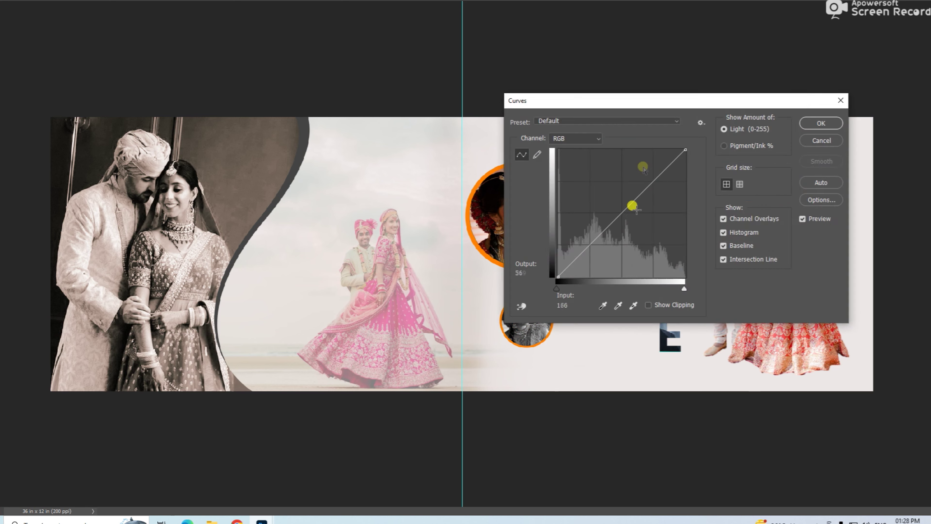
left_click_drag(675, 101, 806, 58)
key("Return")
Desaturate the middle circle's photo, shrink it to fit the circle and tint it green with Color Balance
right_click(542, 268)
left_click(551, 273)
key("ctrl+shift+u")
key("ctrl+t")
left_click_drag(608, 195, 584, 225)
left_click_drag(565, 249, 560, 258)
key("Return")
key("ctrl+b")
left_click_drag(775, 167, 754, 169)
key("Return")
Desaturate the largest circle's photo and tone it with Color Balance
right_click(525, 201)
left_click(534, 206)
key("ctrl+shift+u")
key("ctrl+b")
key("Return")
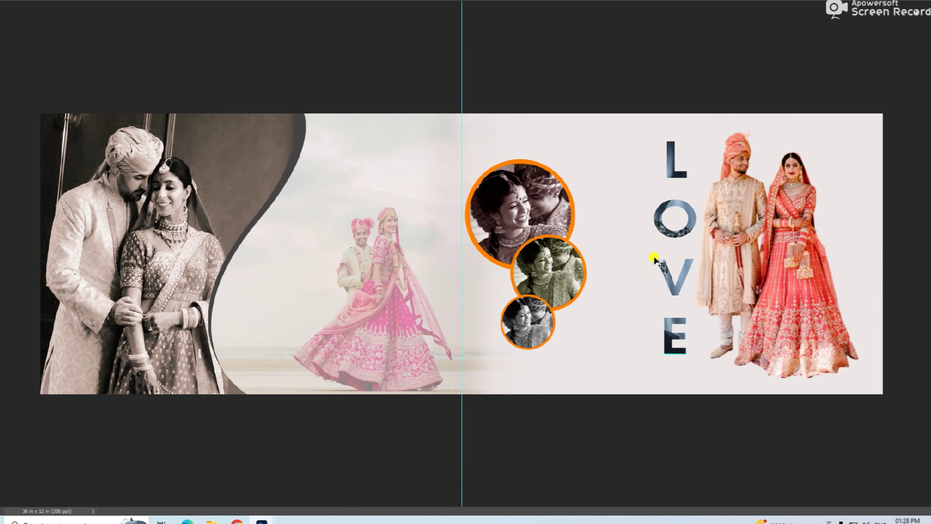
Paste the bride's close-up portrait into the sheet and enlarge it across the right page behind the circles and LOVE text
key("ctrl+v")
key("ctrl+t")
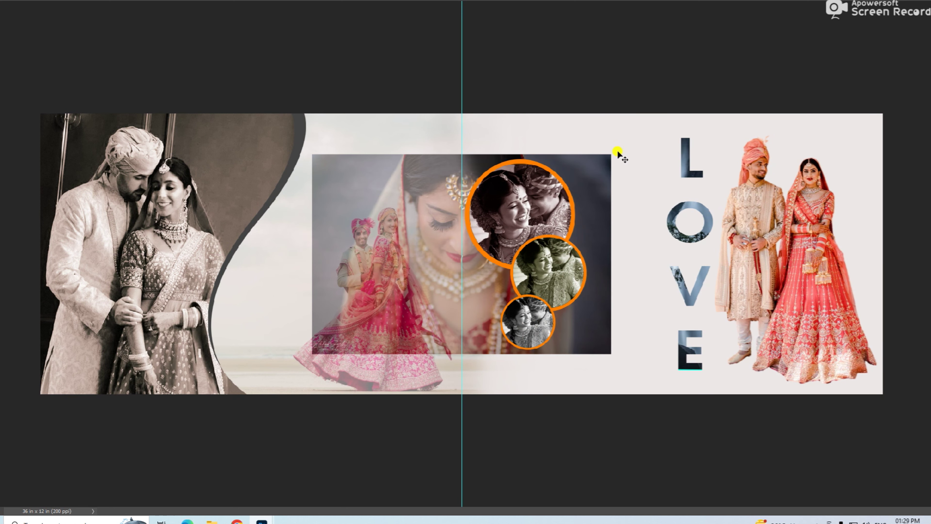
left_click_drag(609, 153, 821, 20)
left_click_drag(632, 141, 653, 223)
key("Return")
Fade the edges of the bride's close-up into the background with a large soft brush
key("b")
key("]")
key("]")
key("]")
key("]")
key("]")
key("]")
key("]")
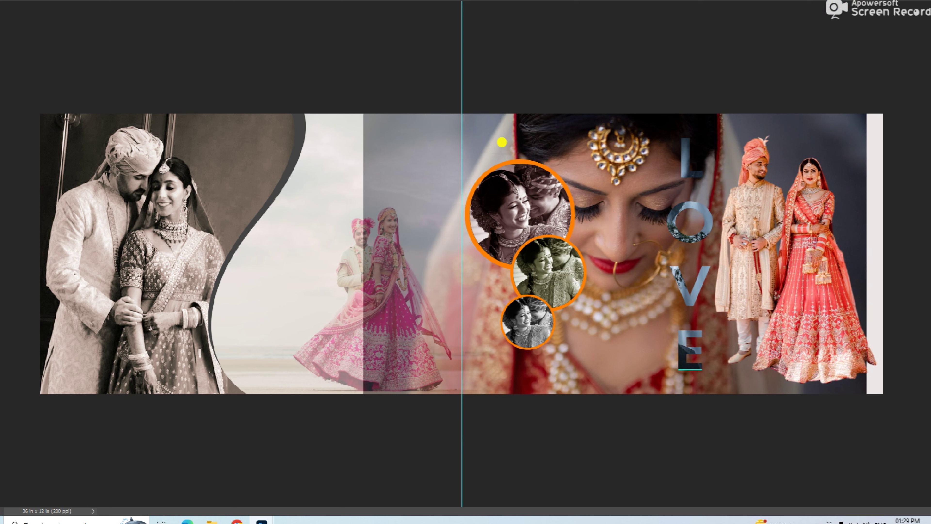
mouse_move(470, 128)
left_mouse_down()
mouse_move(428, 399)
mouse_move(429, 119)
mouse_move(297, 399)
mouse_move(352, 176)
mouse_move(339, 176)
mouse_move(709, 33)
mouse_move(872, 451)
mouse_move(912, 117)
mouse_move(814, 312)
mouse_move(873, 122)
mouse_move(920, 108)
mouse_move(746, 448)
mouse_move(802, 425)
mouse_move(339, 451)
mouse_move(410, 438)
mouse_move(631, 481)
mouse_move(908, 116)
mouse_move(907, 389)
left_mouse_up()
key("bracketleft")
key("bracketleft")
key("bracketleft")
mouse_move(913, 239)
left_mouse_down()
mouse_move(921, 374)
mouse_move(910, 409)
left_mouse_up()
Set the opacity of the bride's close-up to 50%
key("v")
key("3")
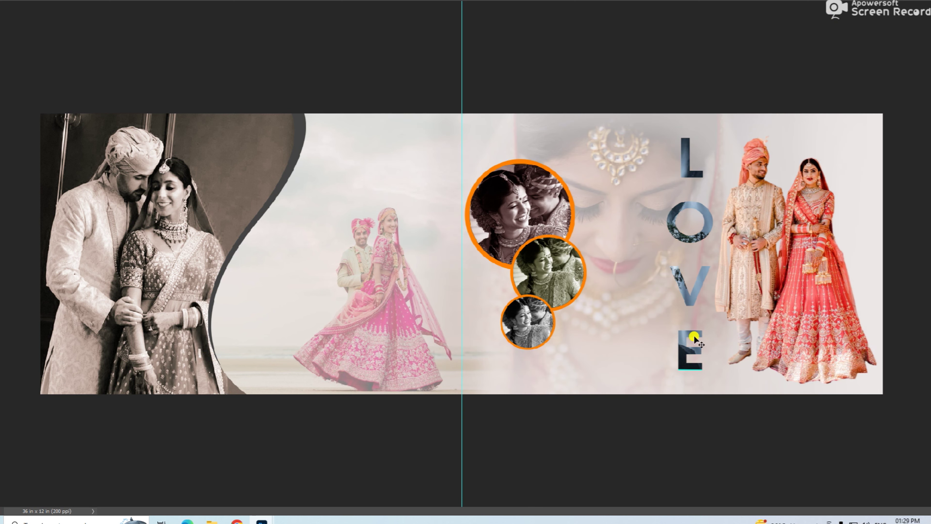
key("5")
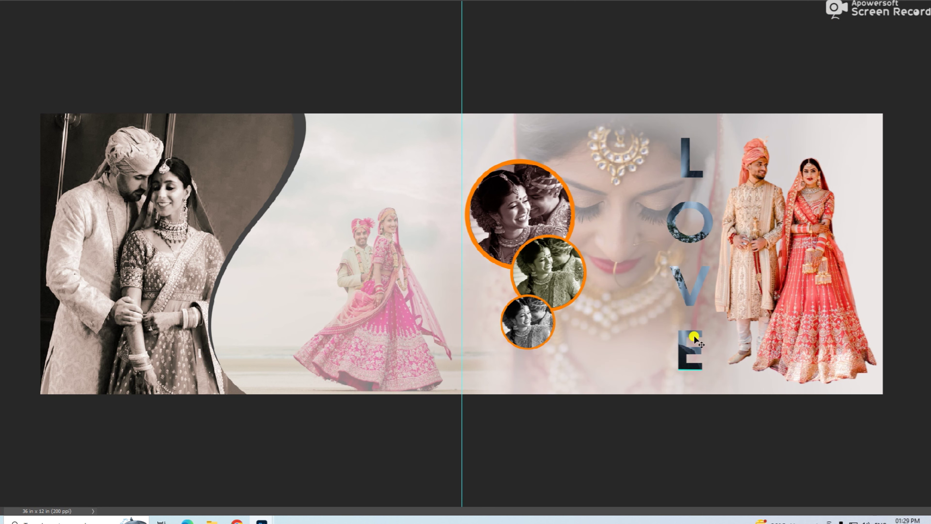
Mute the bride close-up's skin and fabric tones with Replace Color, adding several sampled colours at saturation -79
key("alt+i")
key("a")
key("r")
left_click_drag(494, 81, 867, 130)
left_click(638, 232)
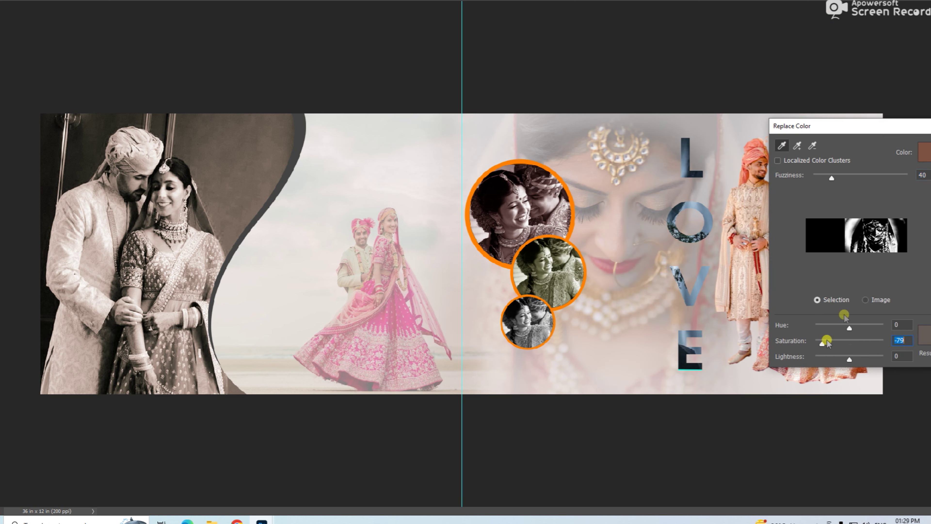
left_click_drag(910, 134, 819, 163)
left_click(704, 178)
left_click_drag(593, 180, 600, 246)
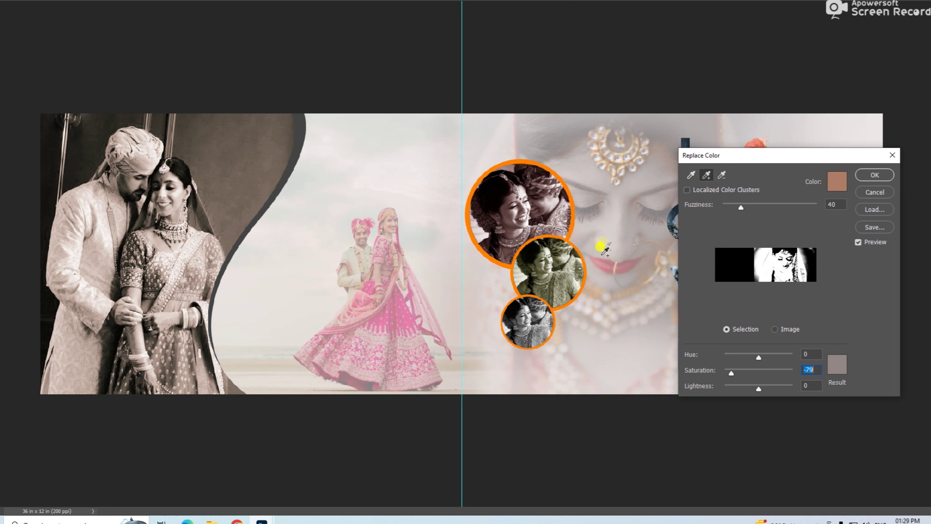
left_click(646, 254)
left_click(627, 289)
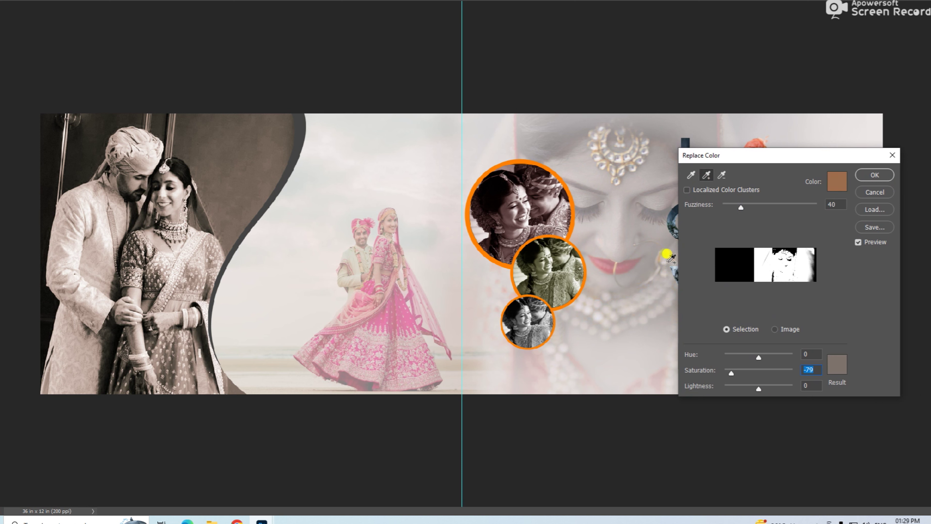
left_click(877, 175)
Adjust the bride close-up's midtones with Color Balance, setting cyan-red to +17 and yellow-blue to +6
key("ctrl+b")
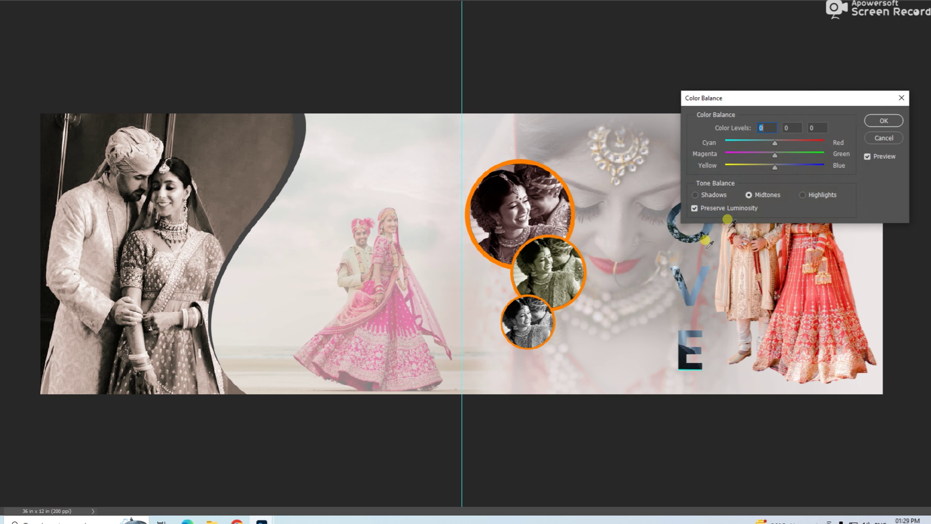
left_click_drag(727, 100, 793, 100)
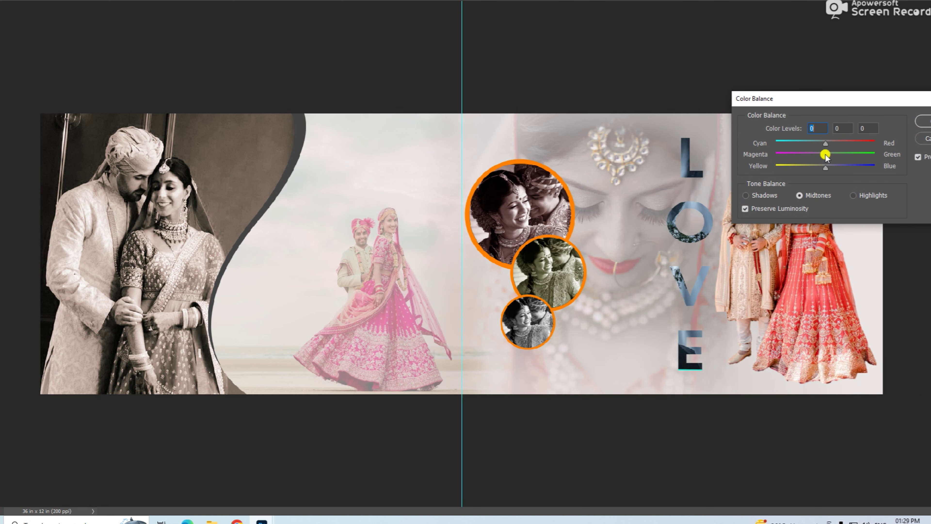
mouse_move(812, 172)
left_mouse_down()
mouse_move(835, 174)
mouse_move(827, 178)
left_mouse_up()
left_click_drag(825, 144, 821, 168)
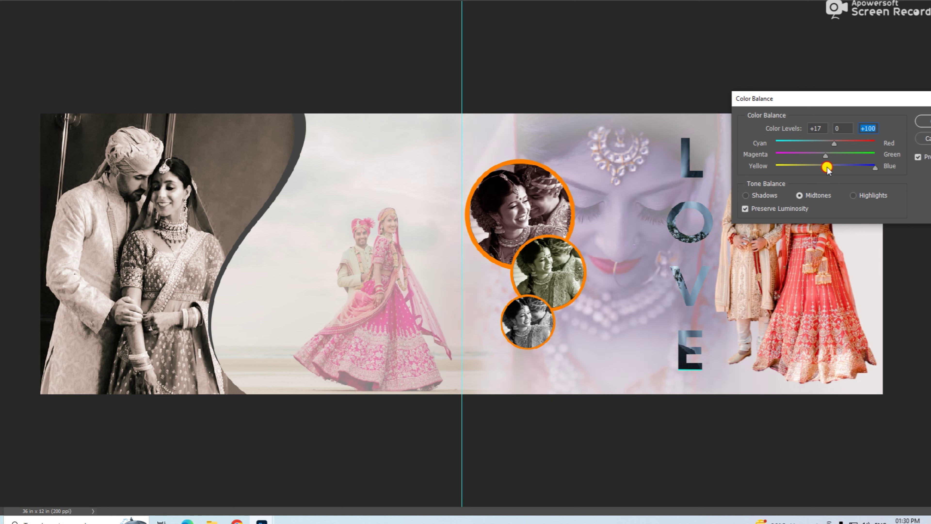
left_click_drag(876, 169, 830, 169)
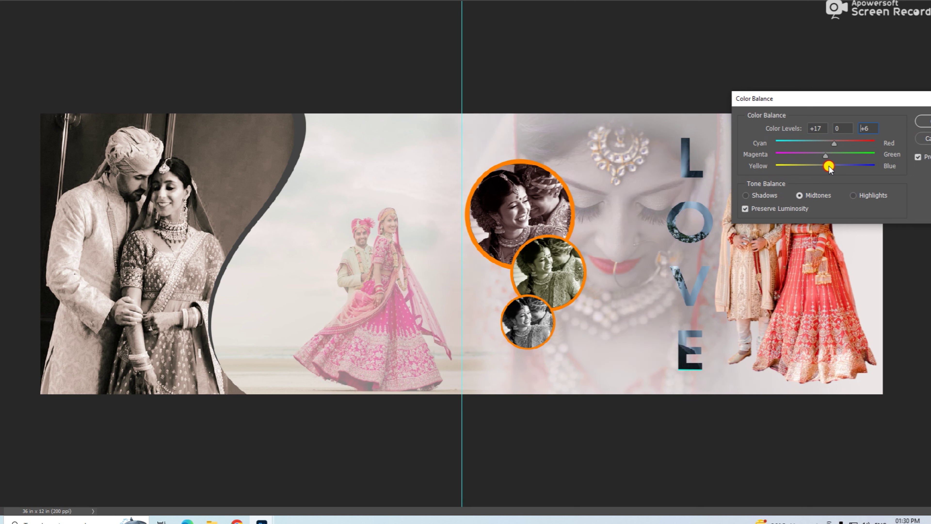
key("Return")
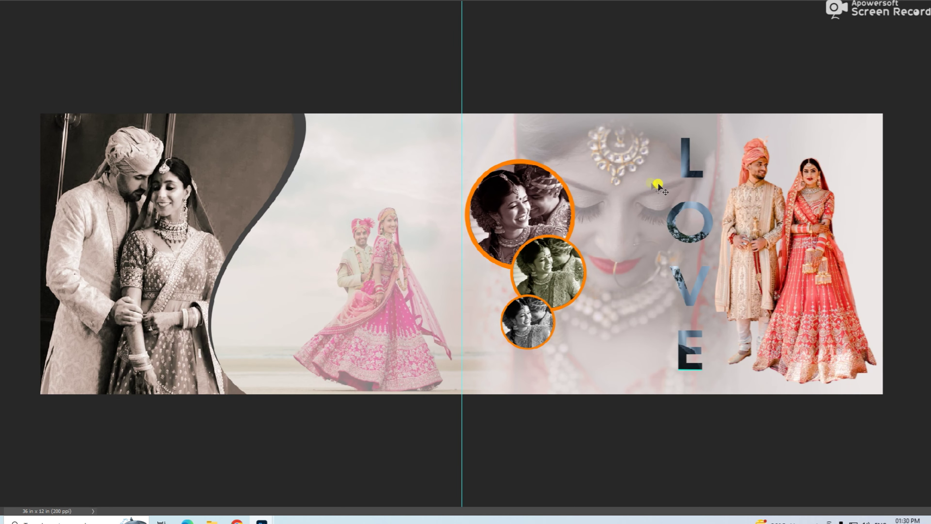
Fade the outer edges of the bride's close-up further with the large soft eraser
key("e")
mouse_move(518, 101)
left_mouse_down()
mouse_move(455, 201)
mouse_move(436, 263)
left_mouse_up()
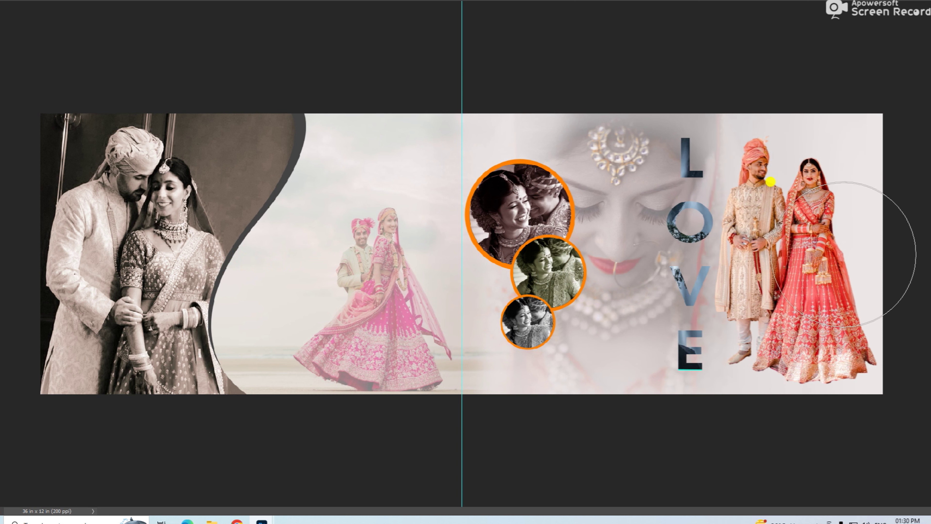
Nudge the cut-out couple slightly to the right and move the LOVE title right so it overlaps the groom's edge
key("v")
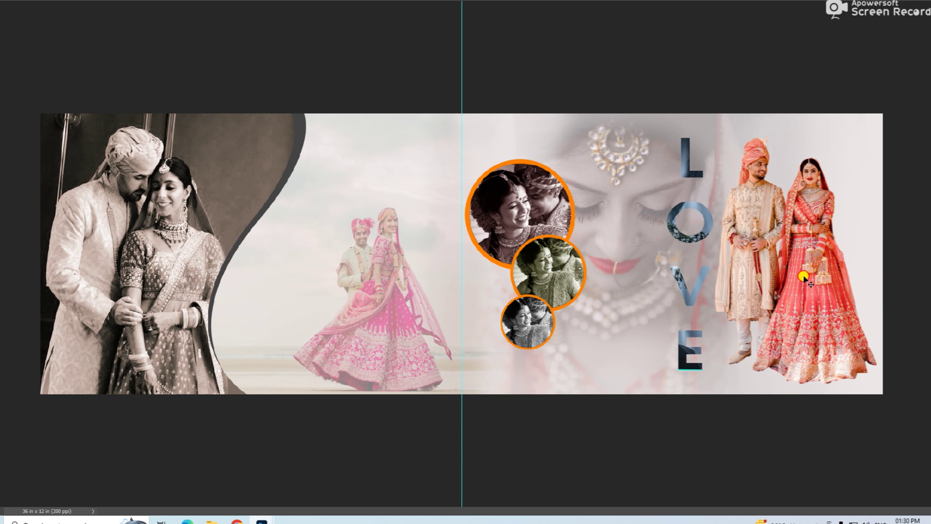
left_click_drag(801, 275, 804, 275)
left_click_drag(701, 208, 727, 210)
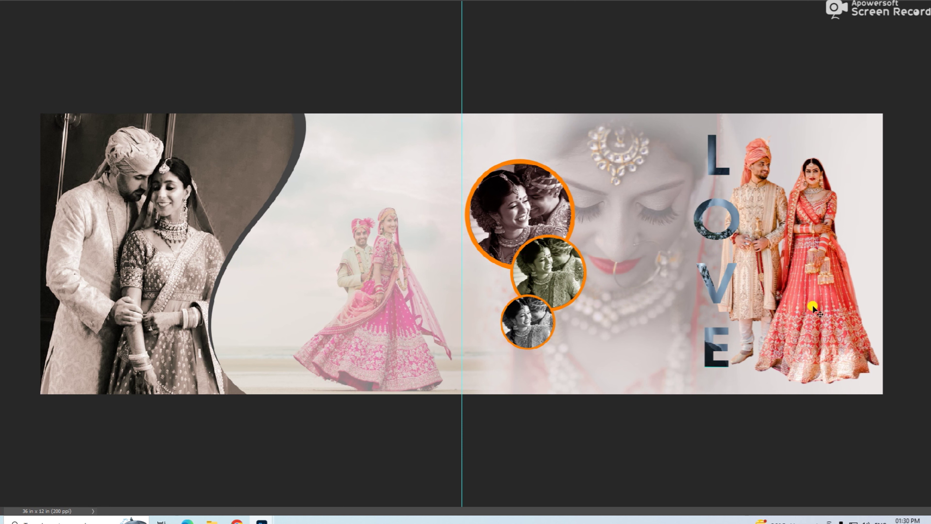
Enlarge the "I Love You" quote and position it above the dancing couple on the left page
key("ctrl+minus")
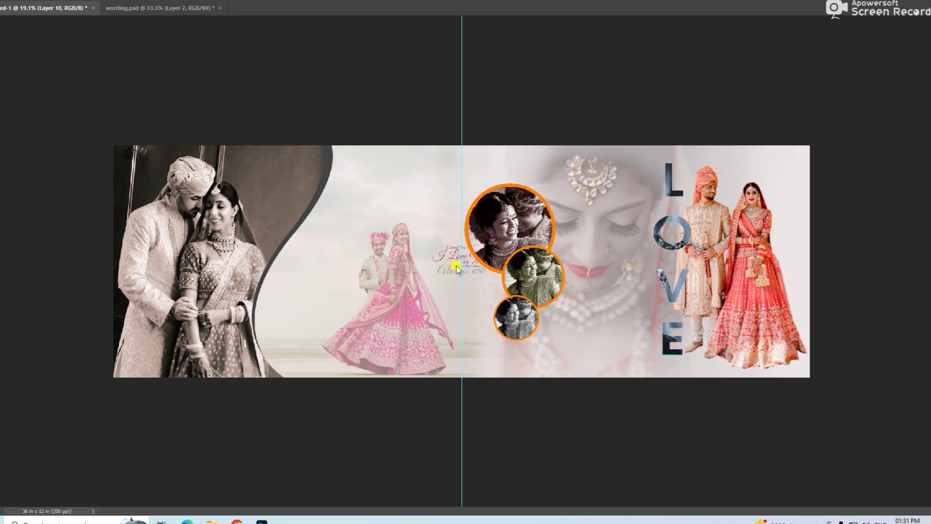
left_click_drag(460, 256, 633, 344)
left_click_drag(630, 331, 403, 187)
key("Return")
key("shift+Right")
key("shift+Right")
key("shift+Right")
key("shift+Right")
key("shift+Right")
key("shift+Up")
scroll(435, 210, "up", 4)
scroll(444, 208, "down", 4)
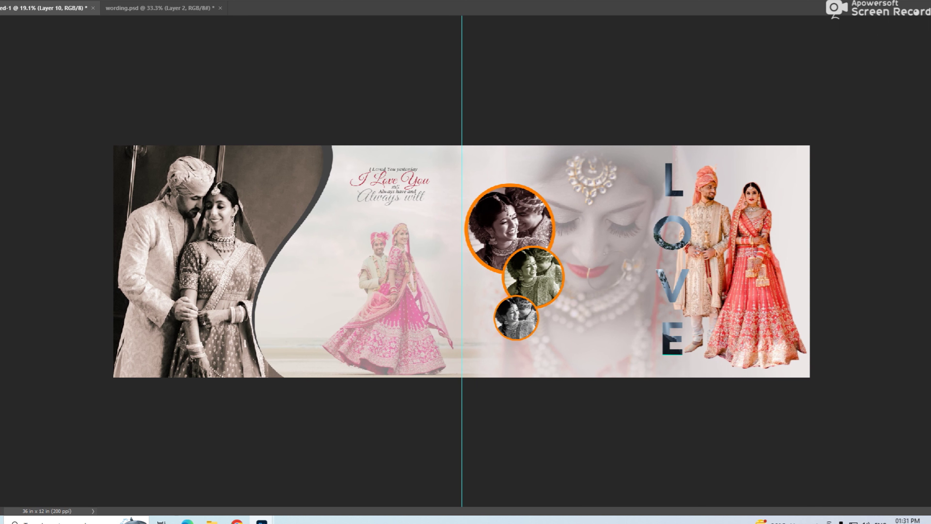
Close the cut-out couple's source photo, then clear the selection in wording.psd and undock it as a floating window
key("ctrl+Tab")
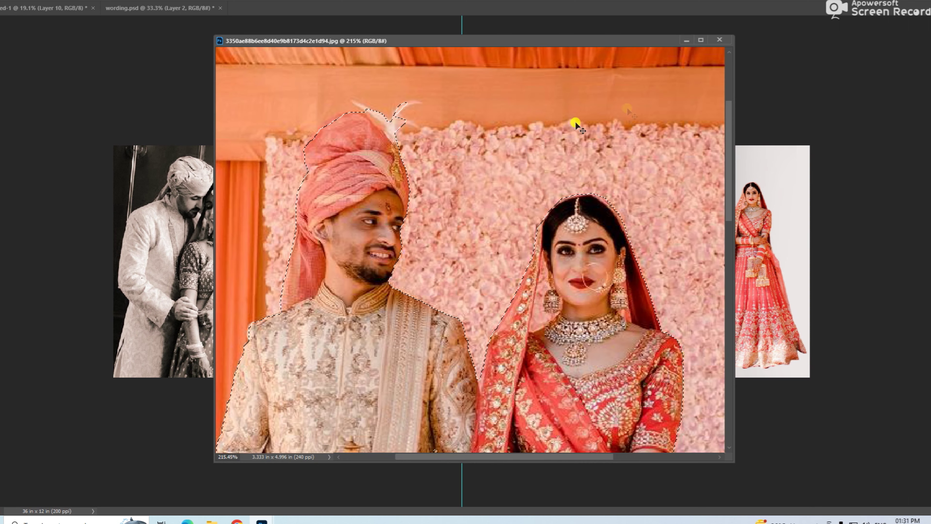
left_click(714, 43)
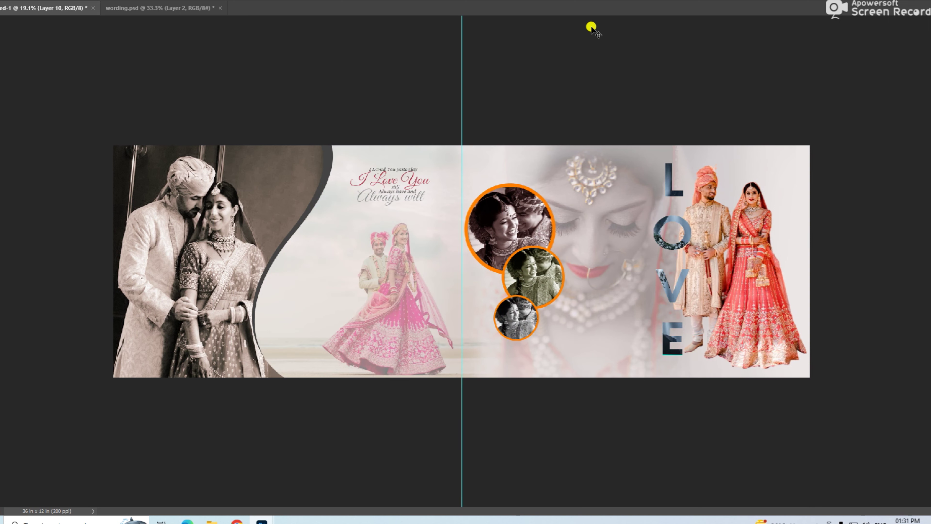
left_click(133, 8)
key("ctrl+d")
left_click(221, 26)
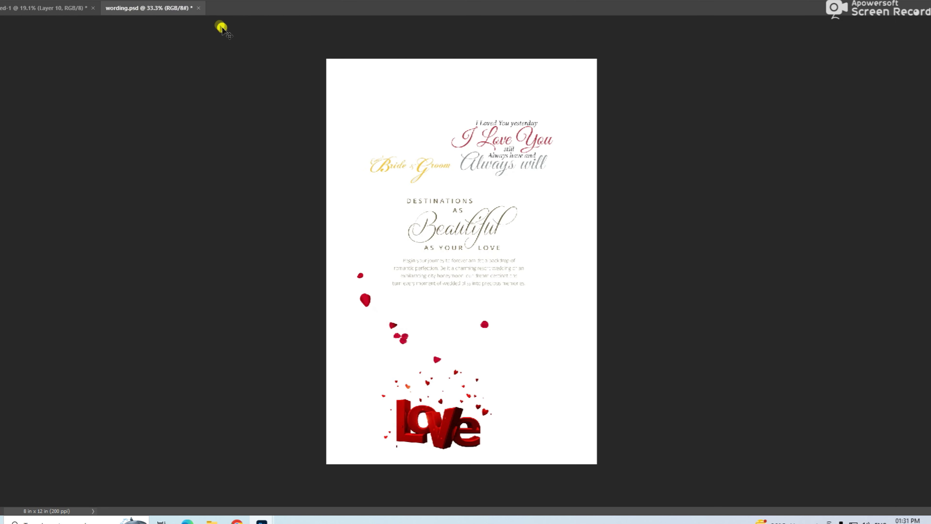
left_click_drag(193, 15, 289, 17)
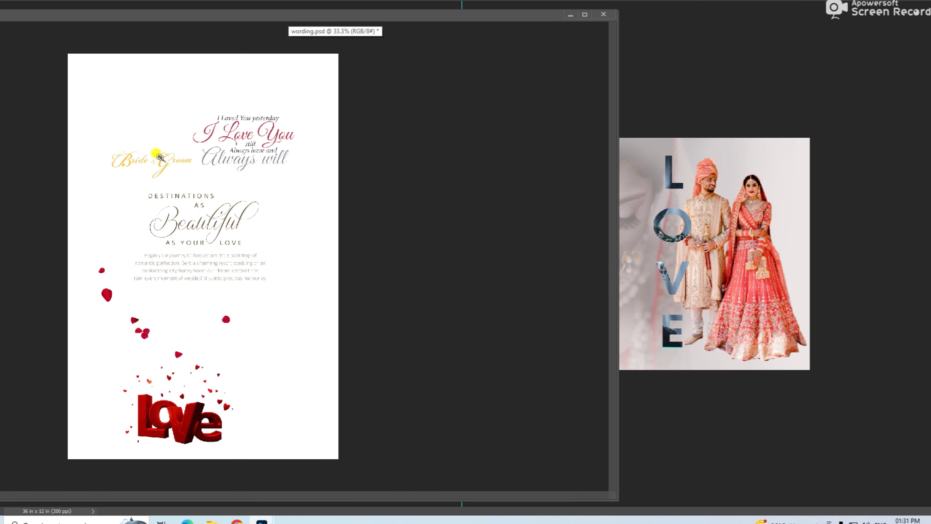
Bring the gold "Bride & Groom" title from wording.psd into the spread, placing it between the curved frame and the dancing couple
scroll(183, 172, "up", 3)
left_click_drag(146, 137, 343, 269)
key("ctrl+t")
key("Return")
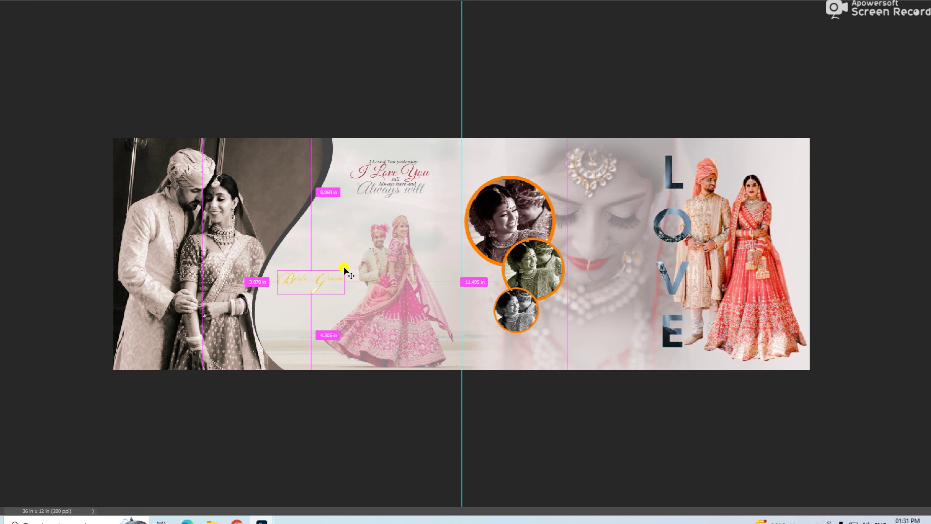
Delete the leftover white fill enclosed by the letters B and G of the "Bride & Groom" title
scroll(312, 304, "up", 4)
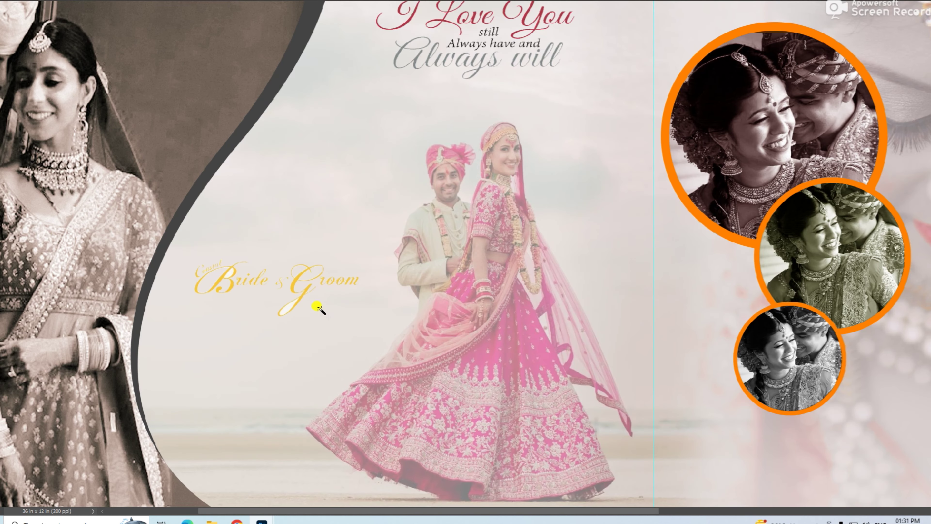
scroll(319, 309, "up", 3)
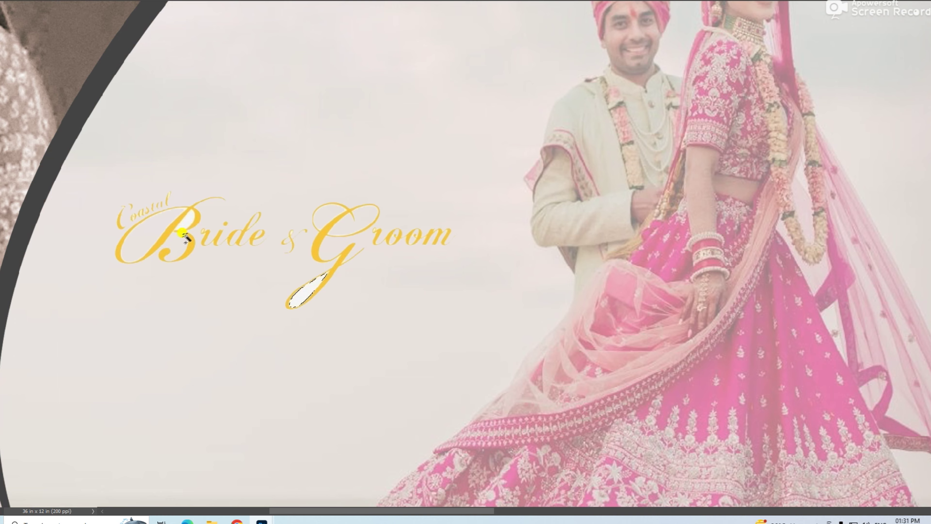
key("Delete")
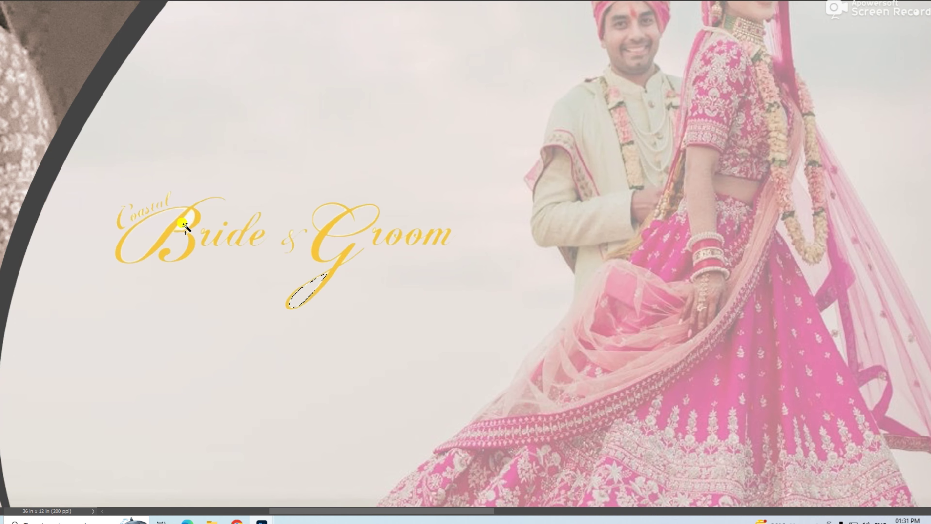
Recolour the "Bride & Groom" title to magenta with Hue/Saturation, using hue -80 and saturation -31
scroll(381, 279, "down", 3)
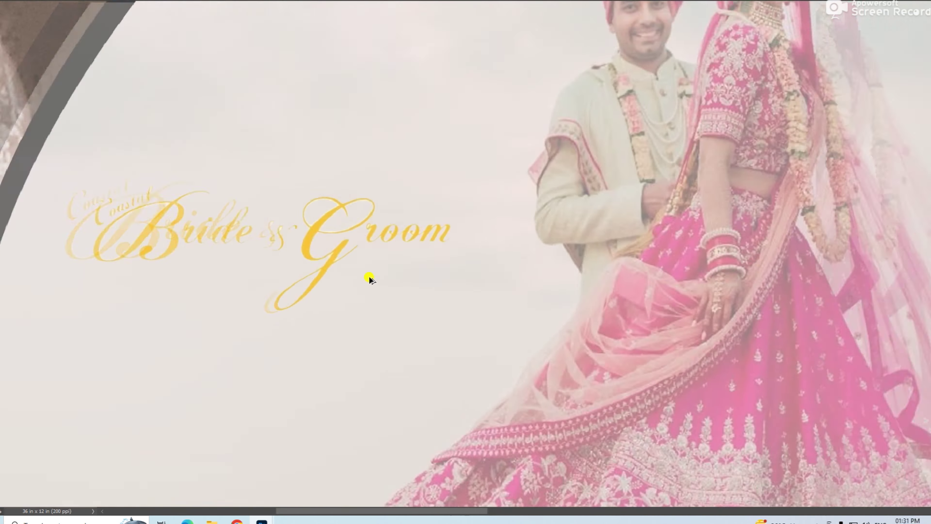
scroll(366, 280, "down", 2)
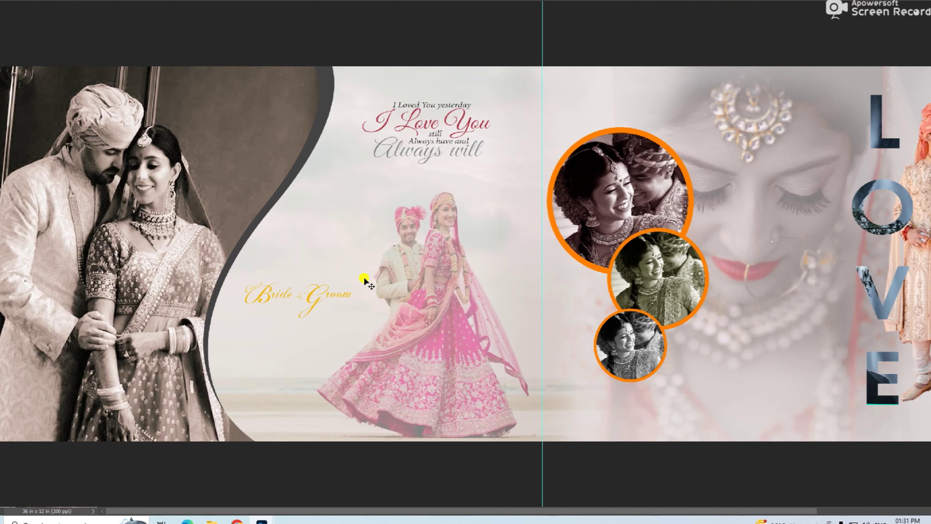
key("ctrl+u")
left_click_drag(711, 221, 698, 252)
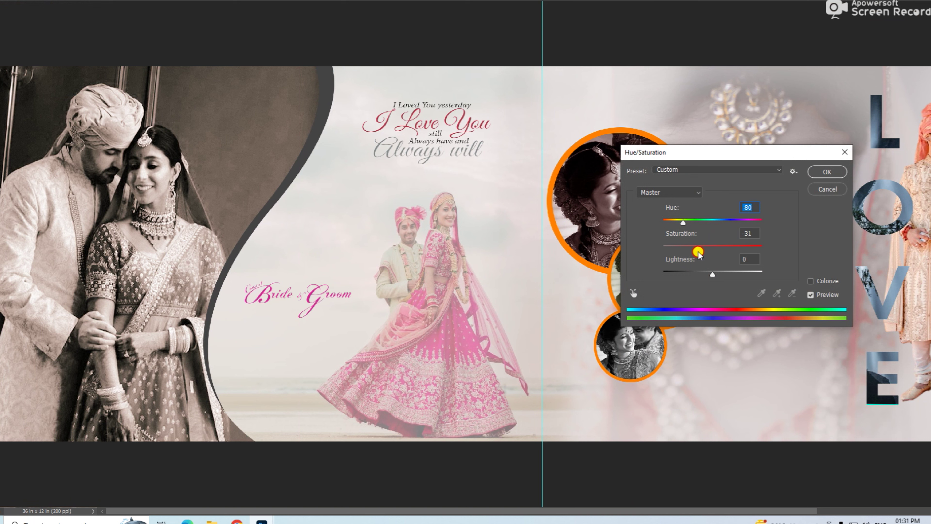
key("Return")
Add a thin tapered line beneath the "Bride & Groom" title by filling a long, narrow elliptical selection with the title's magenta
left_click_drag(125, 259, 436, 320)
mouse_move(312, 305)
left_mouse_down()
mouse_move(616, 313)
mouse_move(696, 303)
left_mouse_up()
right_click(655, 332)
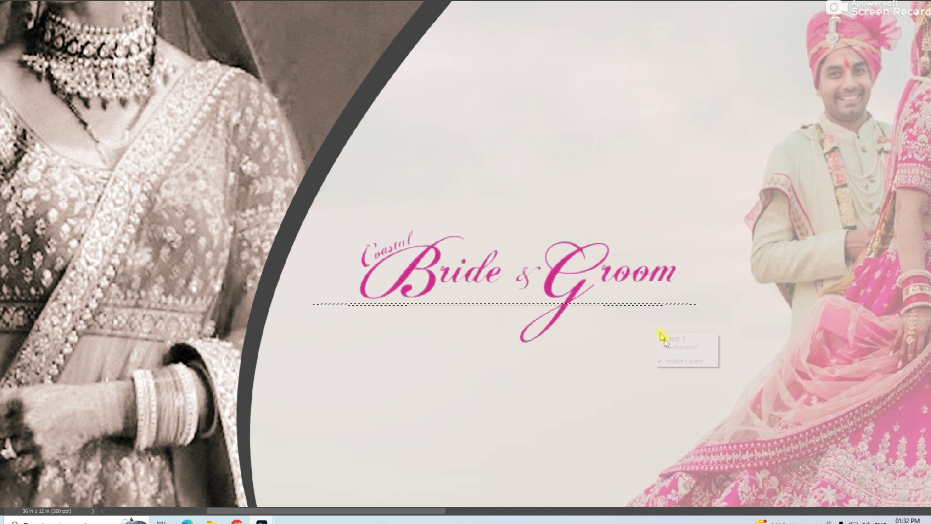
left_click(676, 347)
key("ctrl+shift+bracketright")
key("alt+s")
key("o")
key("Return")
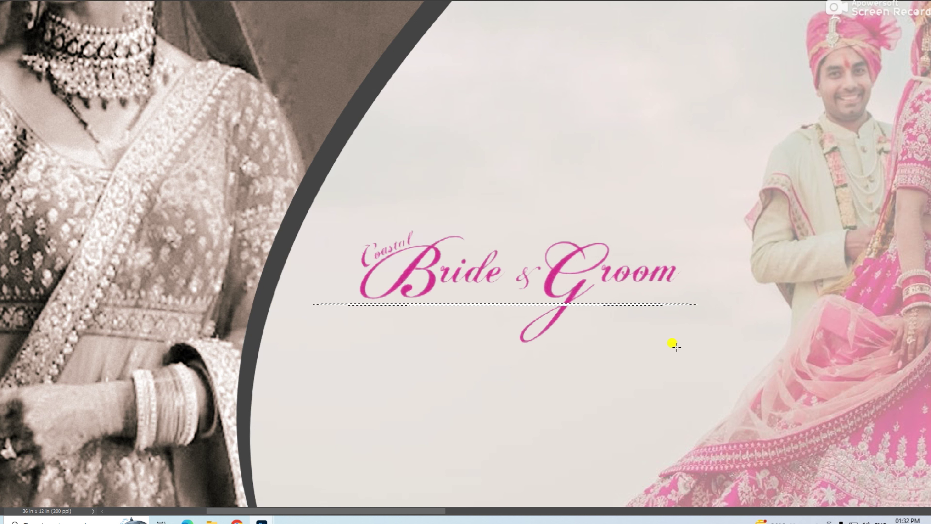
left_click(552, 281)
key("alt+BackSpace")
key("ctrl+d")
key("v")
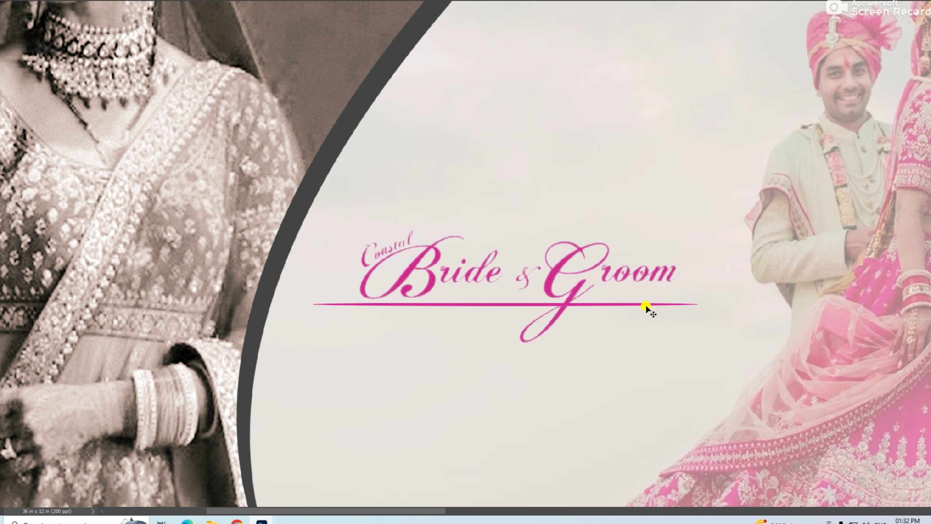
Try the magenta line beneath the title at 60% opacity, and undo that change
key("6")
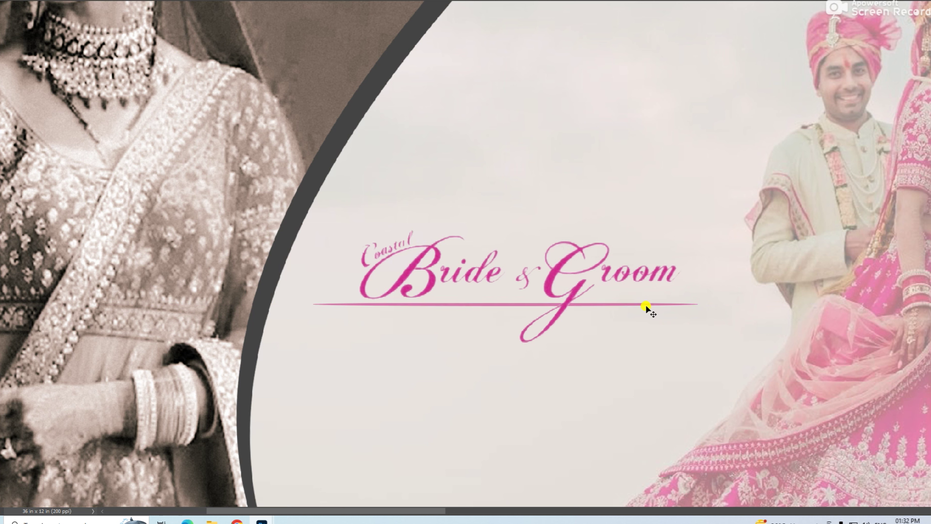
key("ctrl+z")
key("e")
key("m")
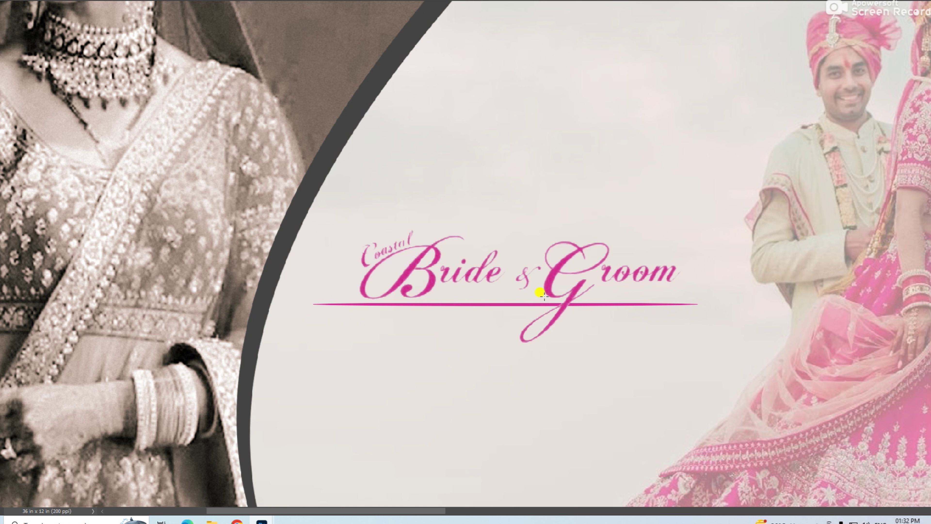